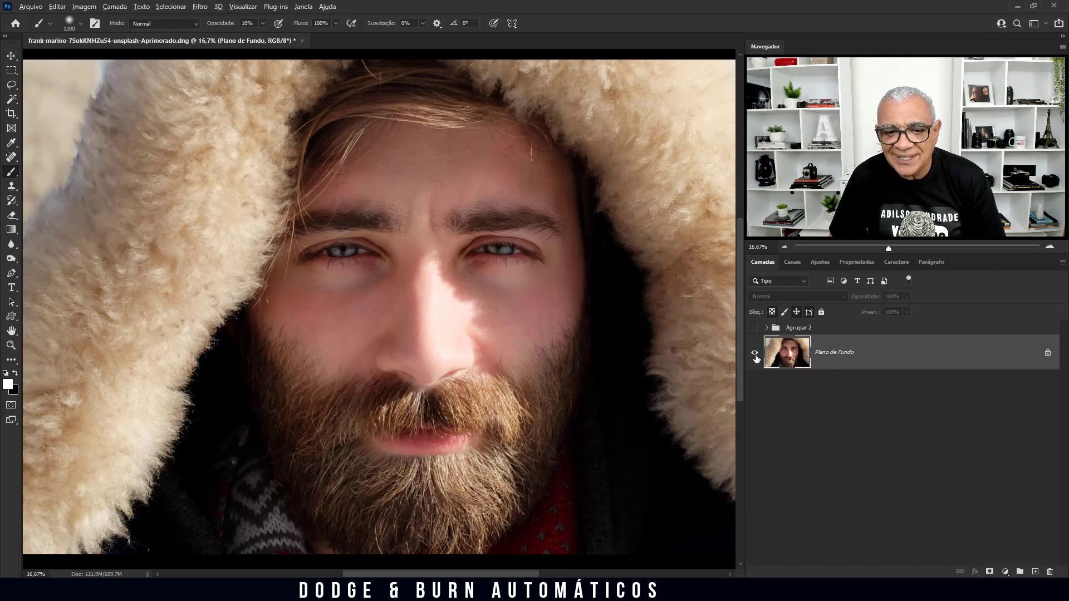
alt+click(756, 356)
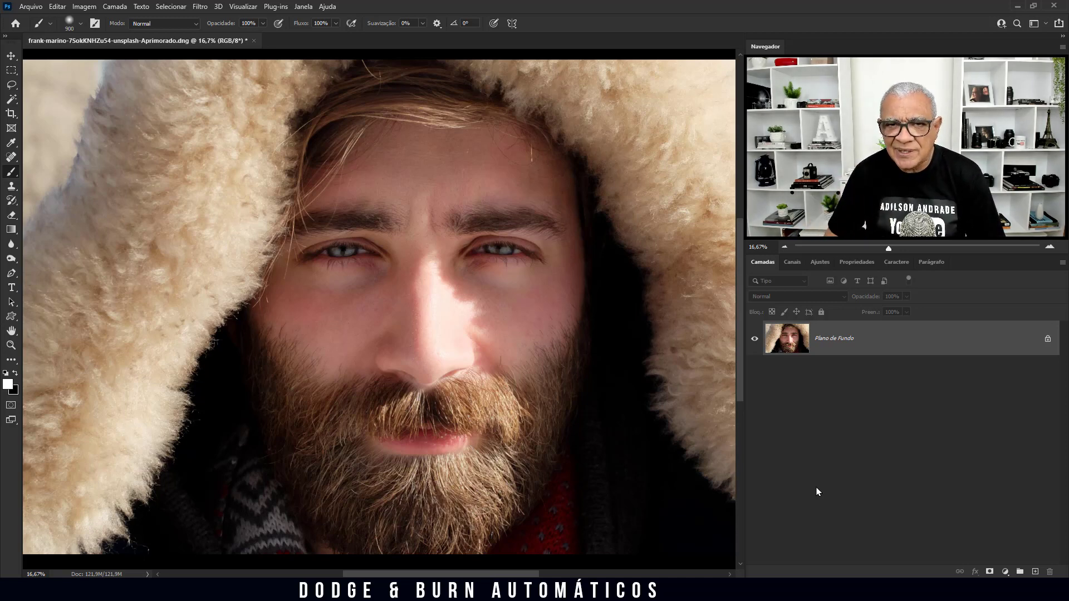
Create a new layer above Plano de Fundo and fill it with 50% Cinza in Normal mode at 100% opacity.
click(1035, 572)
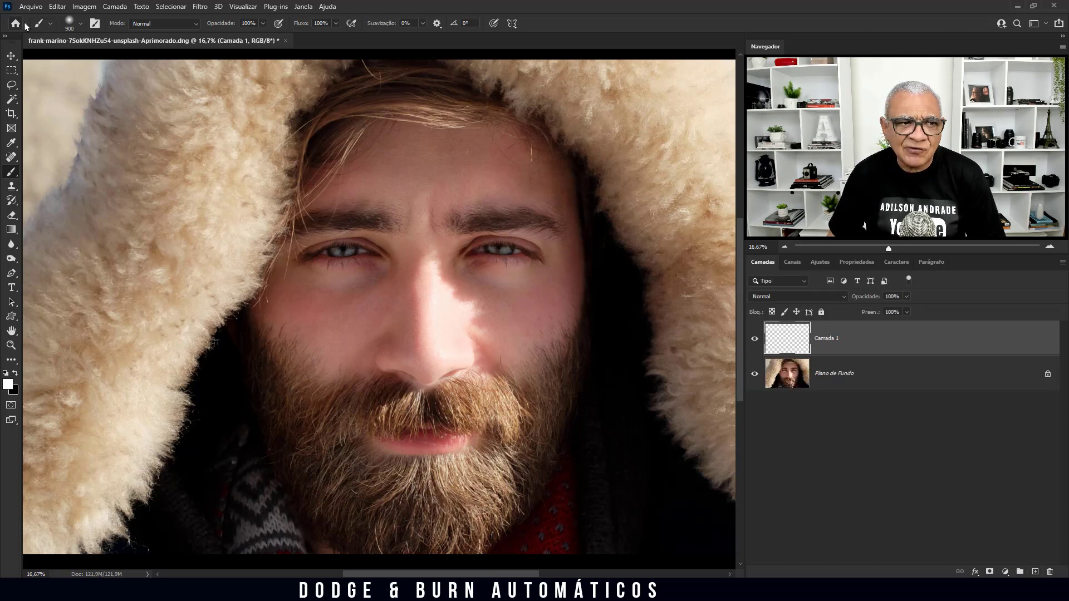
click(55, 10)
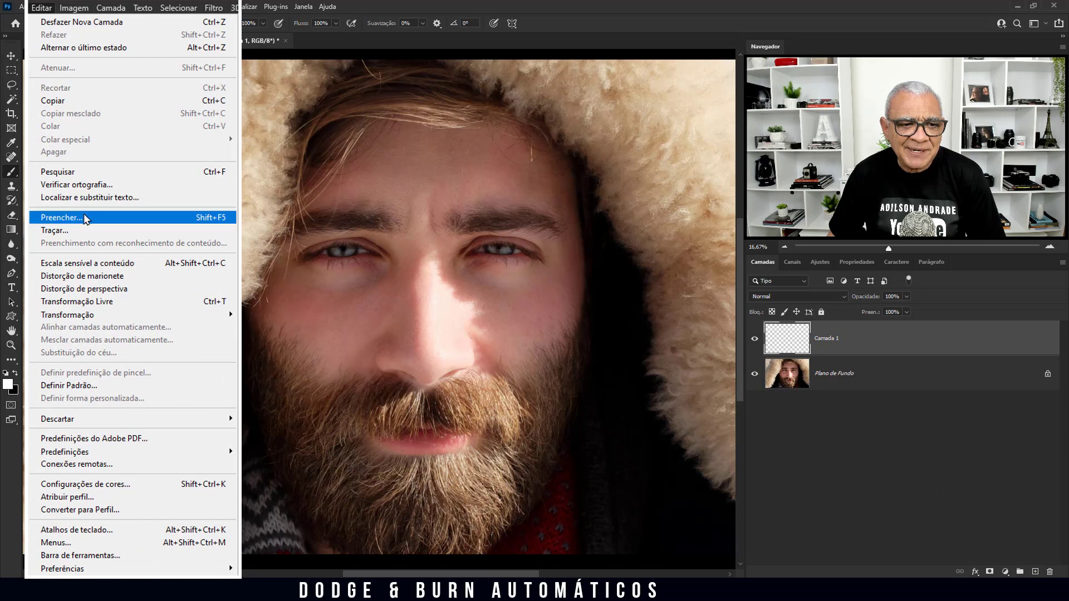
click(883, 424)
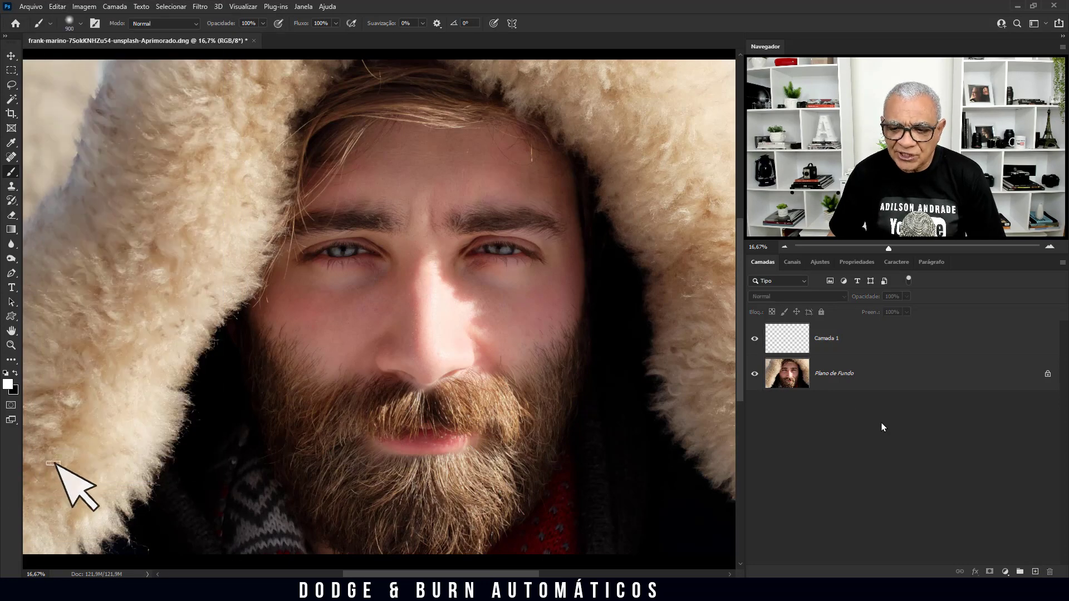
click(849, 349)
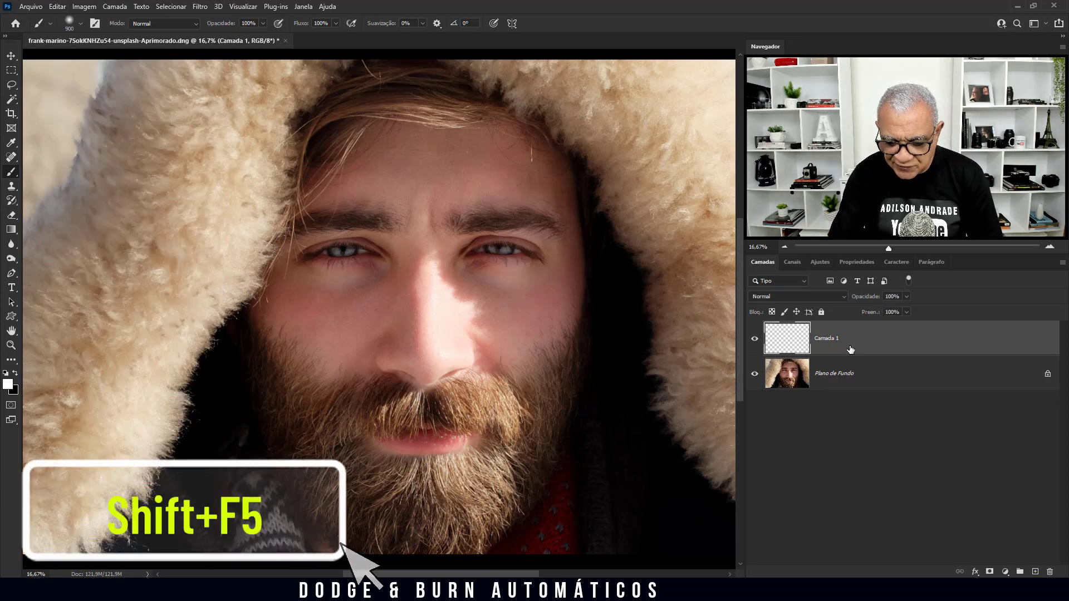
key(shift+F5)
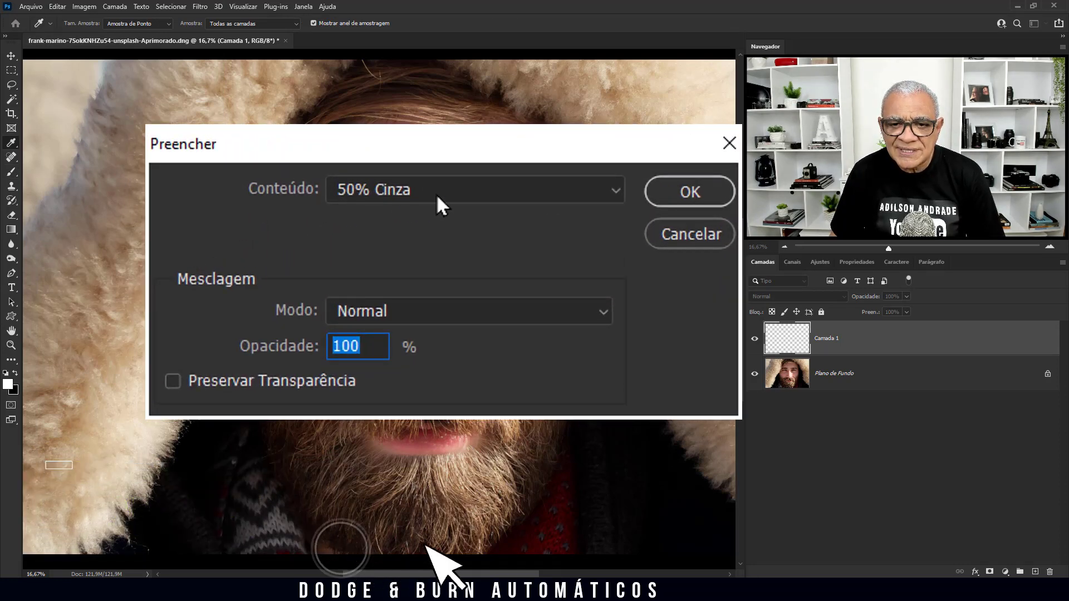
click(614, 192)
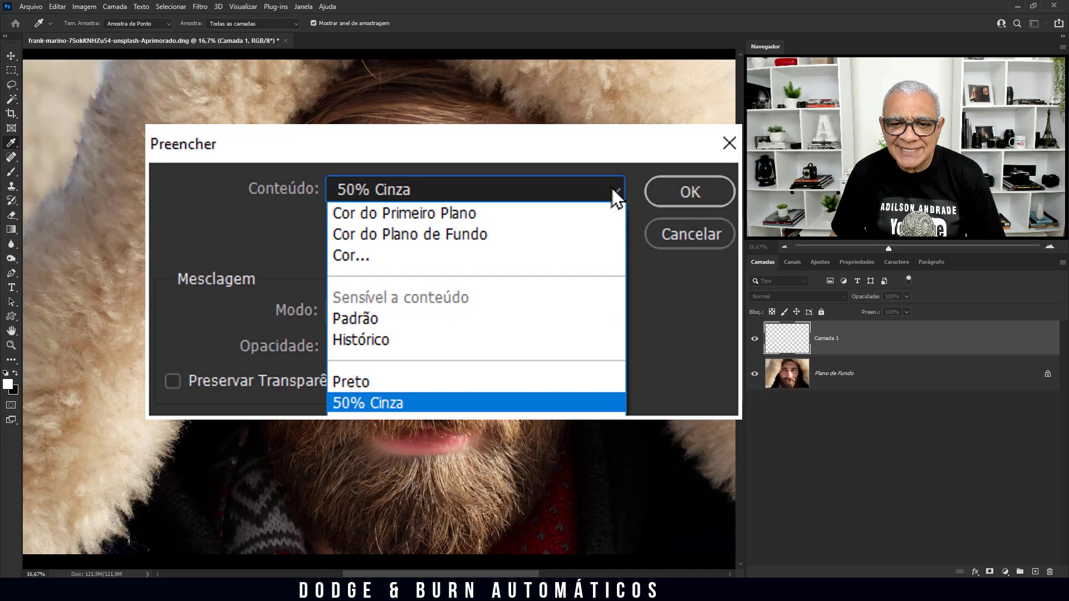
click(559, 193)
click(653, 155)
key(b)
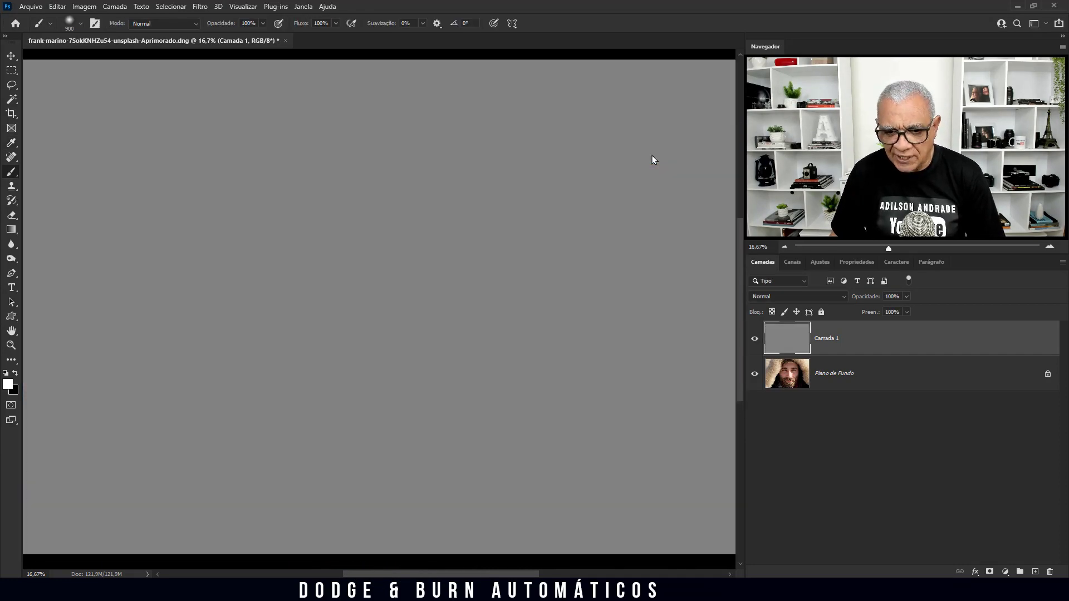
Set the gray layer's blend mode to Sobrepor and duplicate the layer.
click(844, 297)
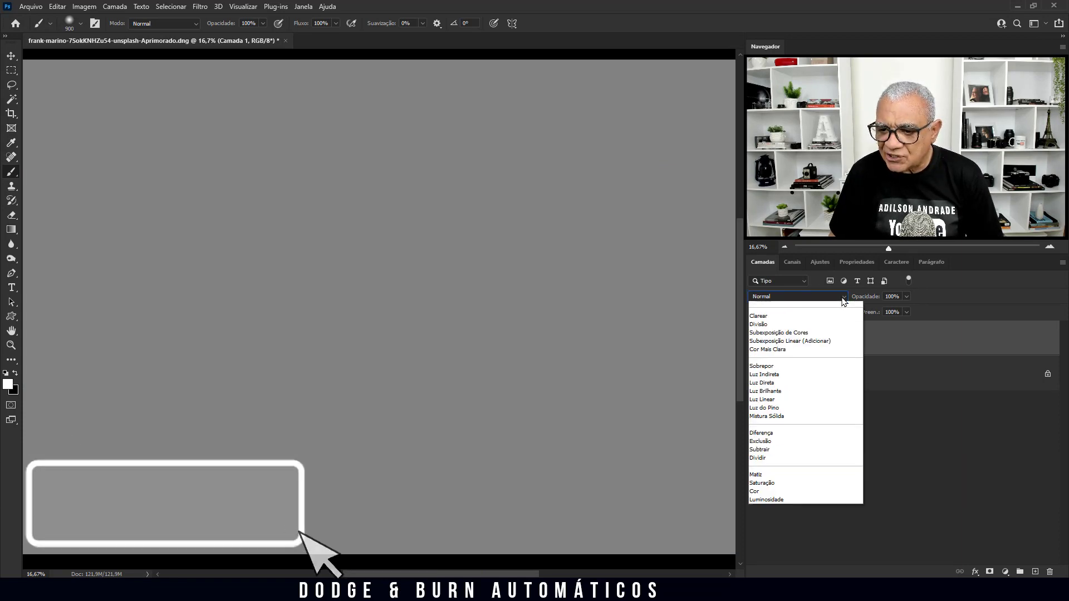
click(780, 431)
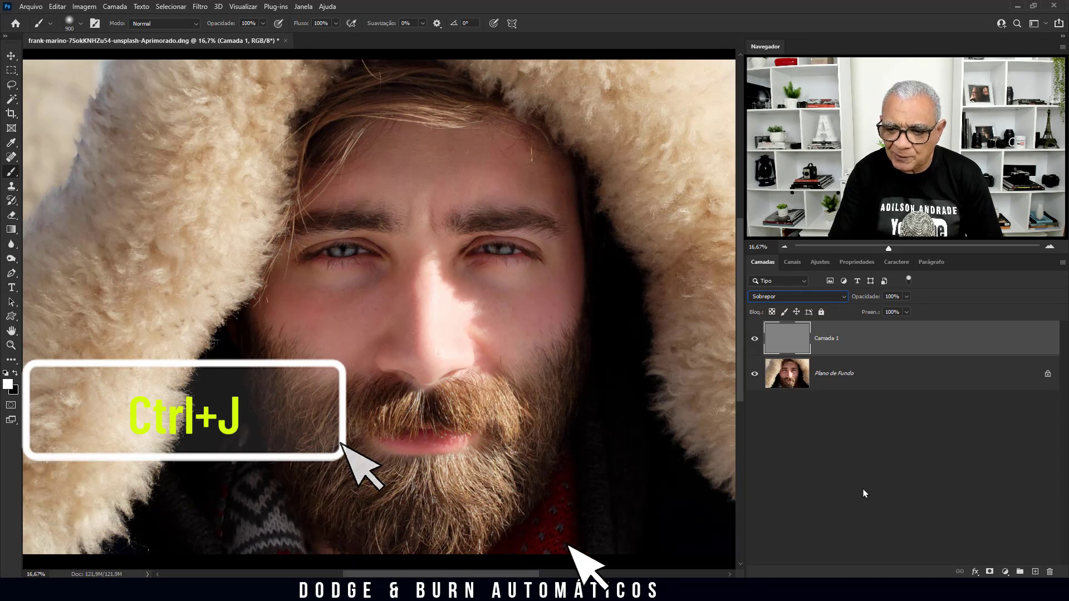
key(ctrl+j)
Rename the lower gray layer "Dodge" and the upper copy "Burn".
double_click(826, 373)
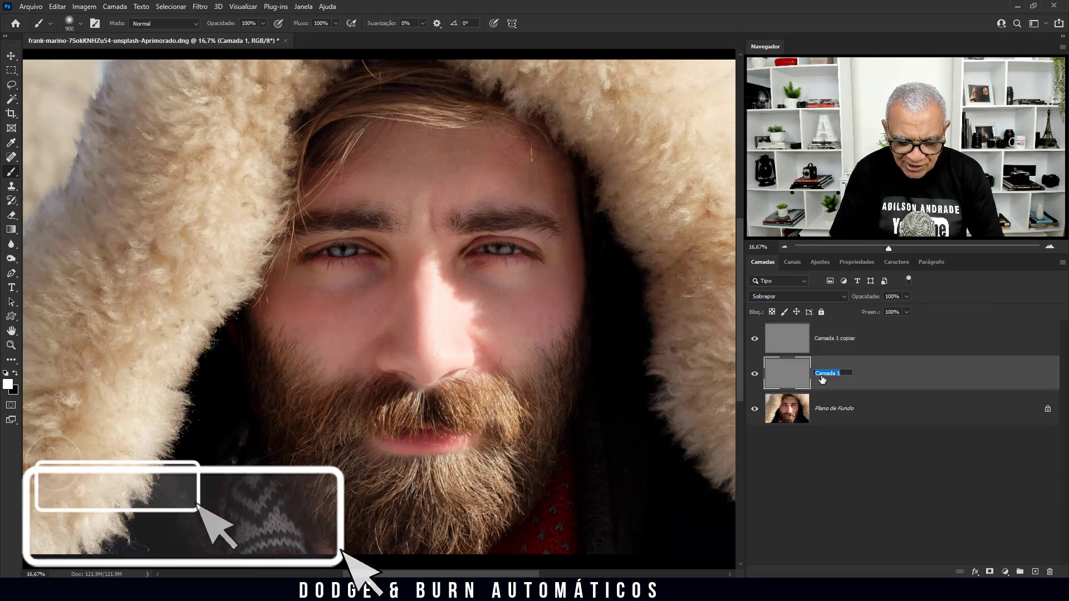
text(Dodge)
click(838, 346)
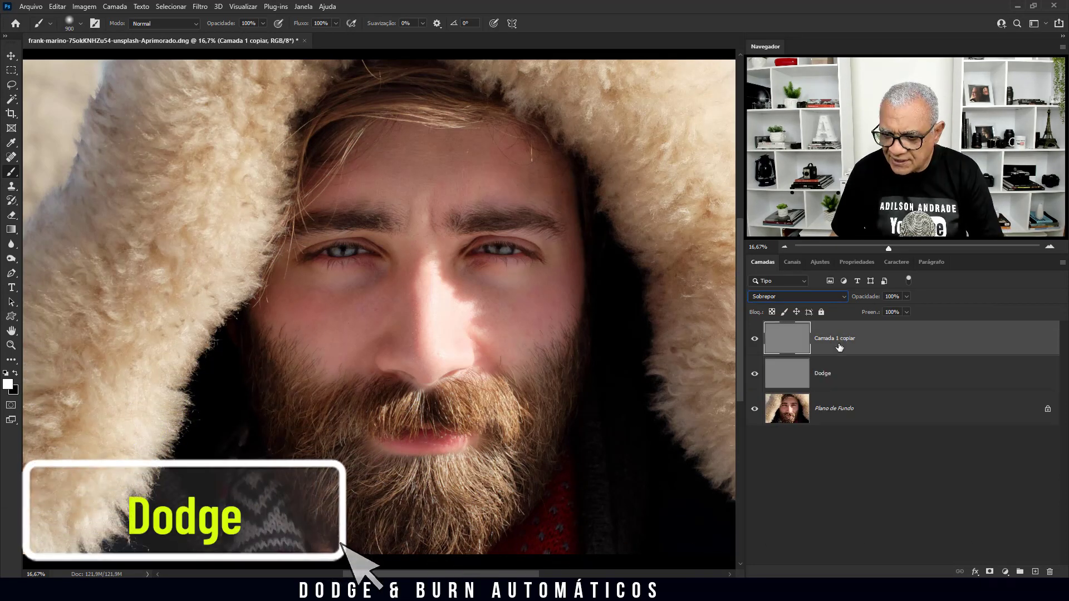
double_click(838, 346)
text(B)
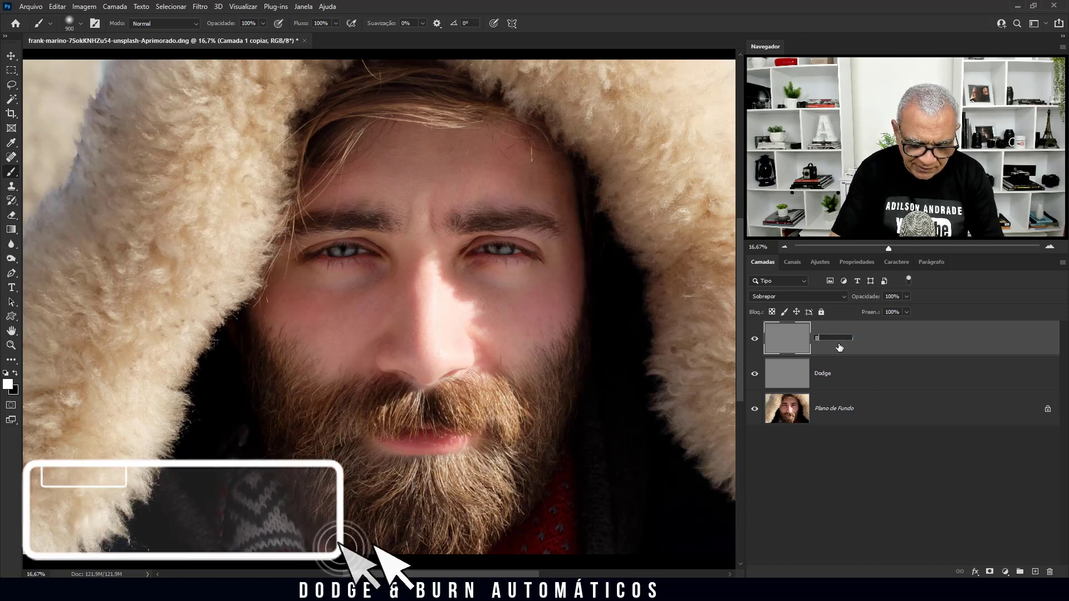
text(urn)
With only Plano de Fundo visible, load the RGB channel's highlights as a selection and add the same channel to it once more.
click(841, 410)
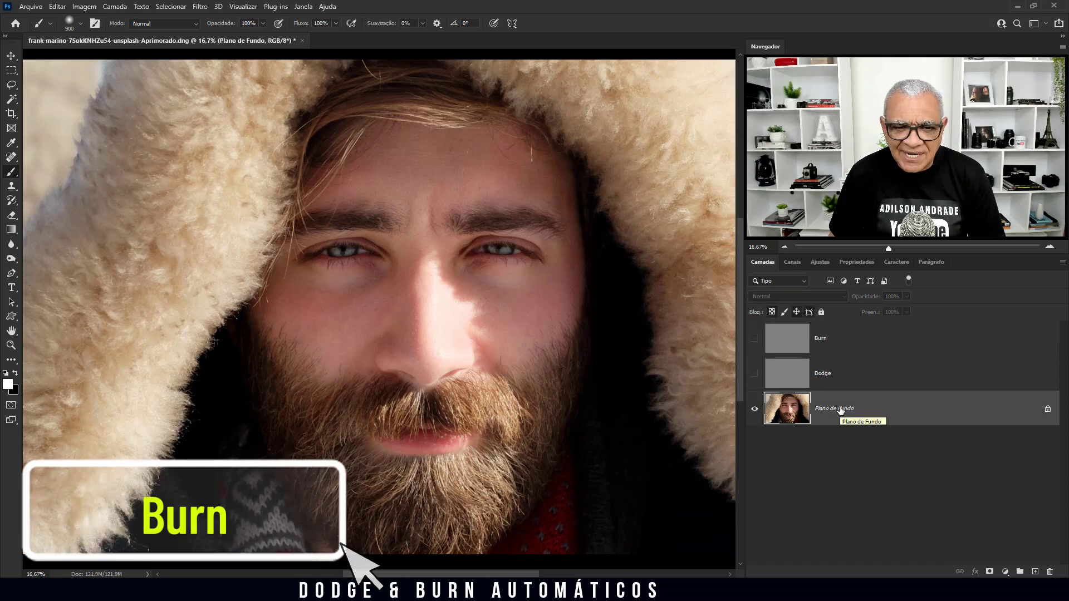
click(792, 264)
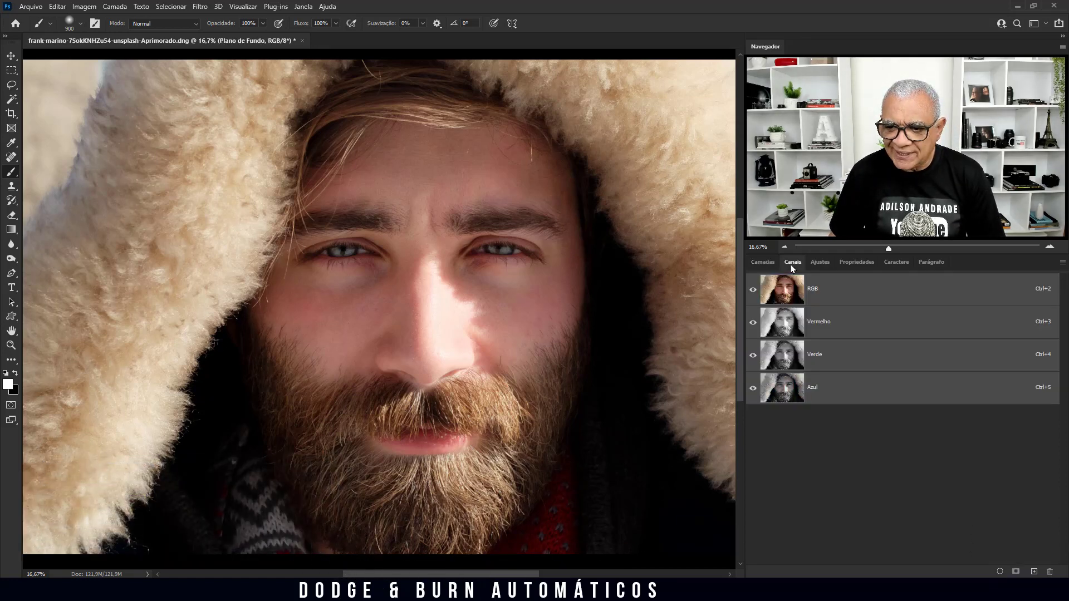
ctrl+click(785, 299)
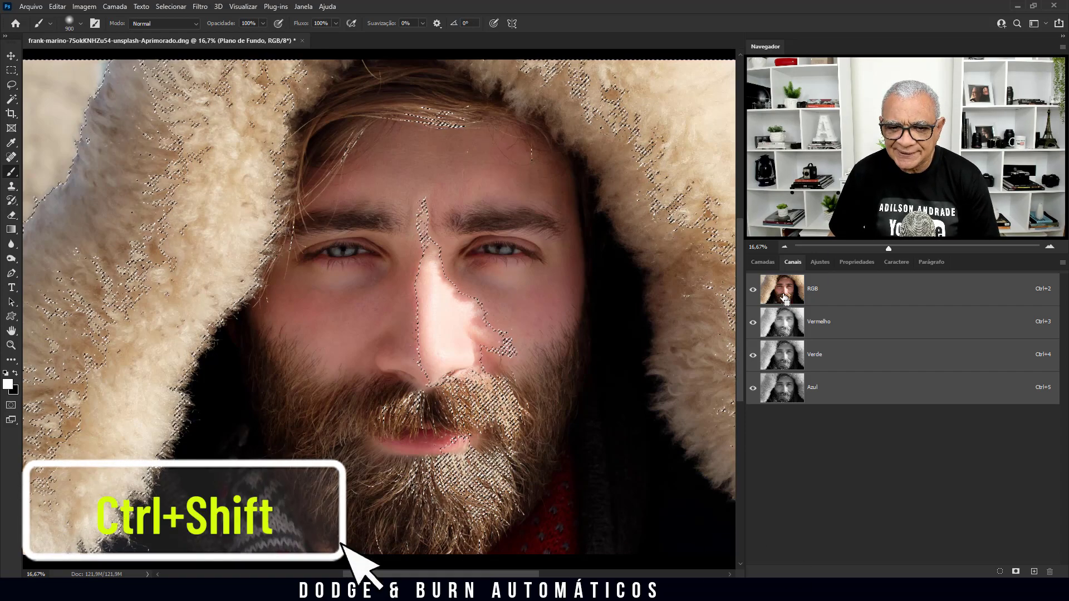
ctrl+shift+click(785, 299)
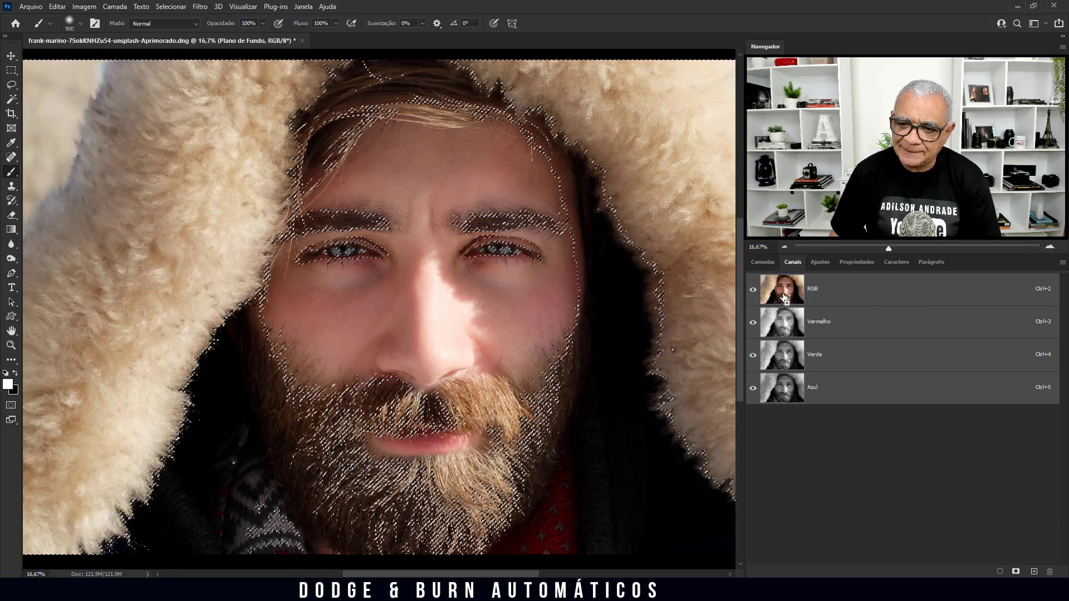
Show and select the Burn layer, and invert the selection to target the shadows.
click(763, 263)
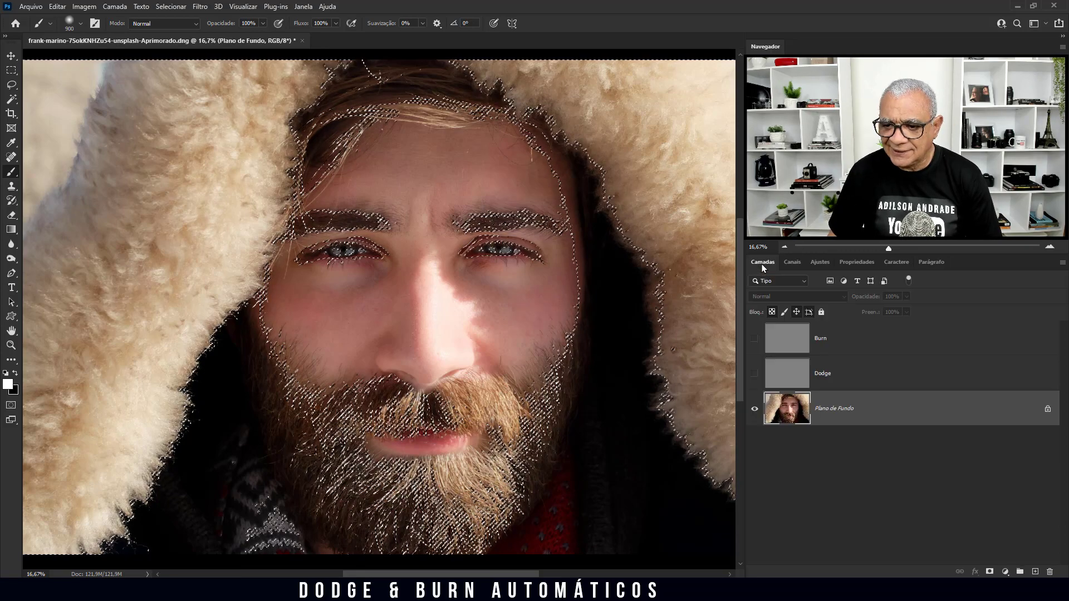
click(755, 339)
click(821, 345)
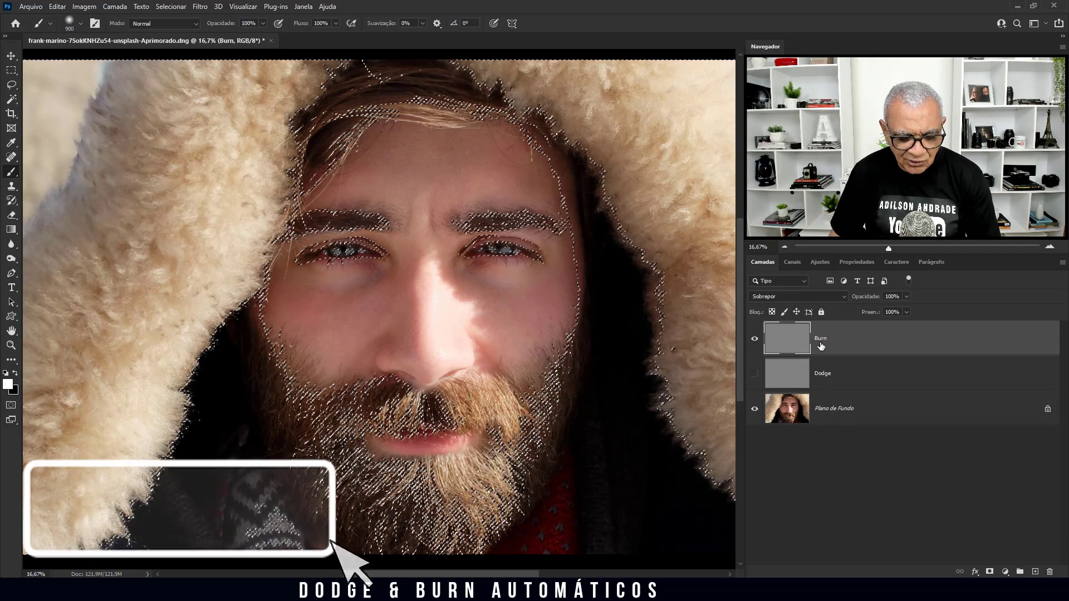
key(ctrl+shift+i)
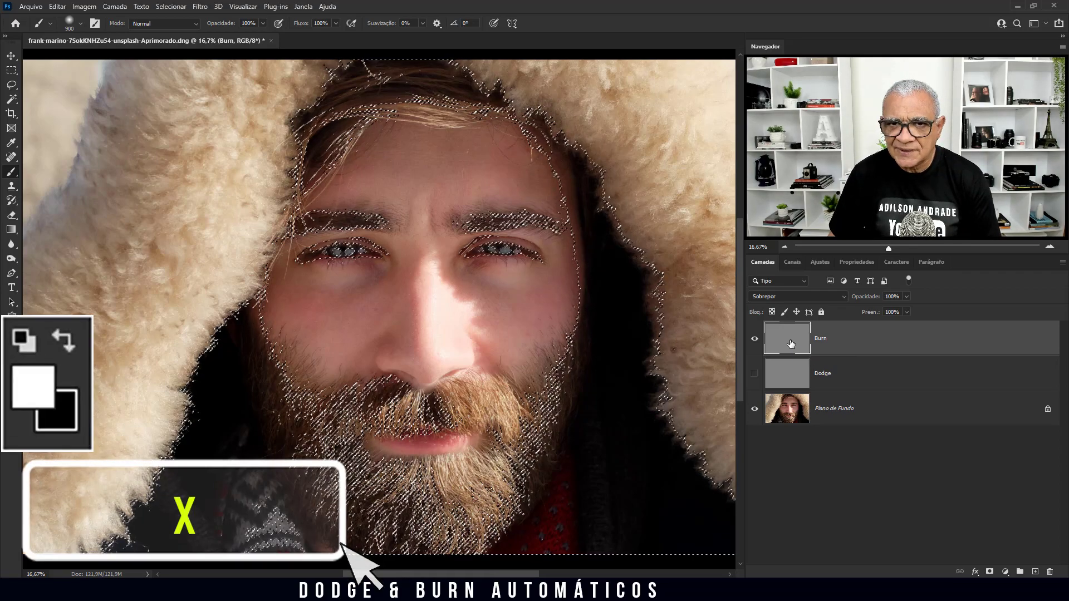
Paint black at 10% brush opacity over the shadows of the face, hair, beard and hood on the Burn layer, enlarging the brush.
key(x)
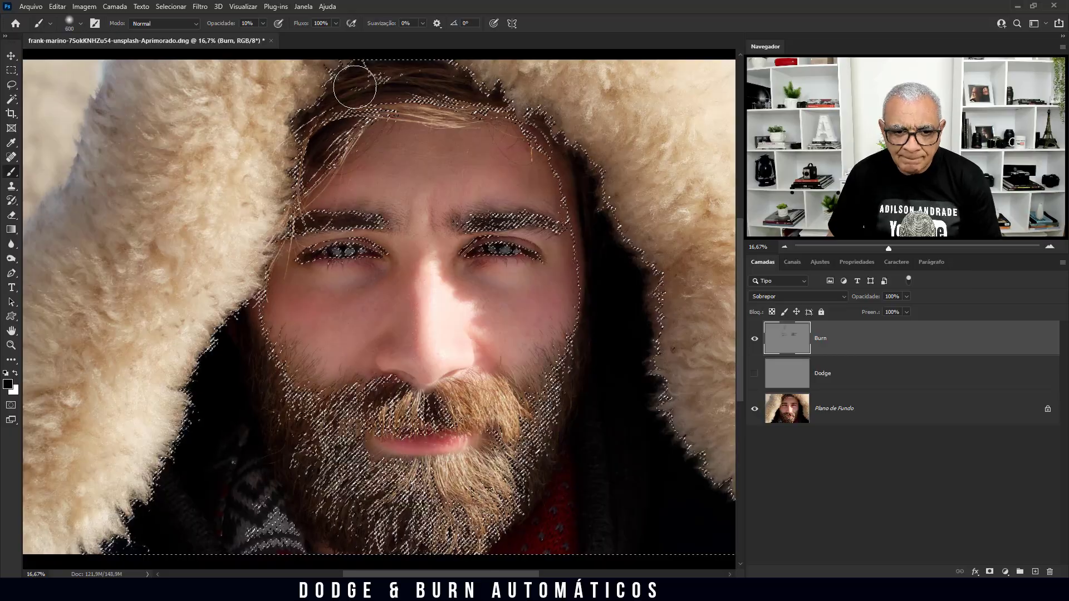
key(bracketright)
key(bracketright)
mouse_move(355, 87)
mouse_down()
mouse_move(299, 430)
mouse_move(296, 364)
mouse_up()
key(bracketright)
key(bracketright)
key(bracketright)
key(bracketright)
key(bracketright)
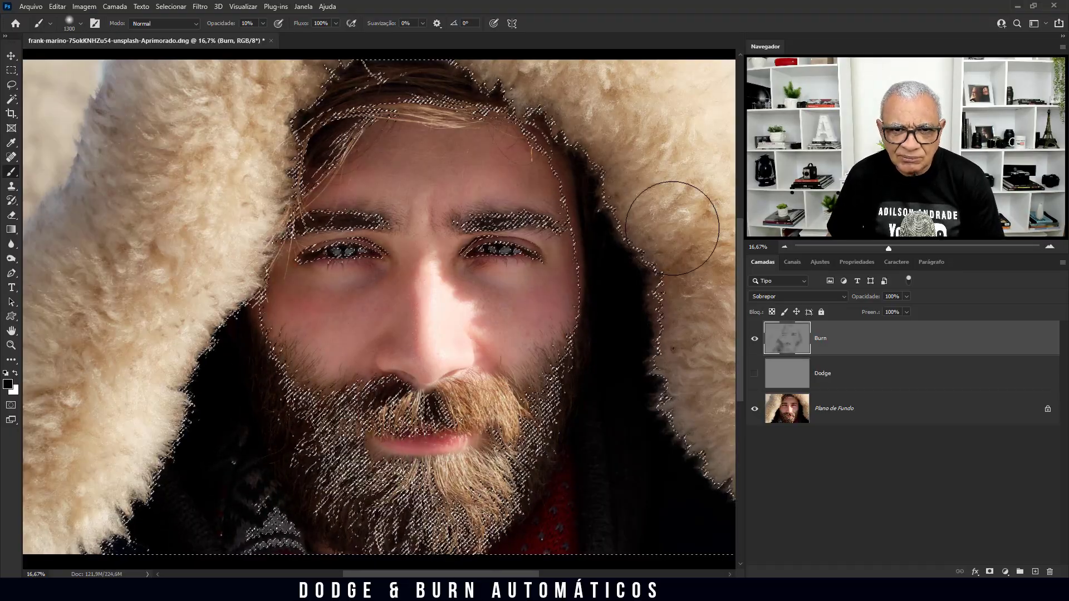
With Burn hidden and the selection inverted back to the highlights, paint white at 10% opacity over the portrait on the Dodge layer and deselect.
click(754, 374)
click(755, 339)
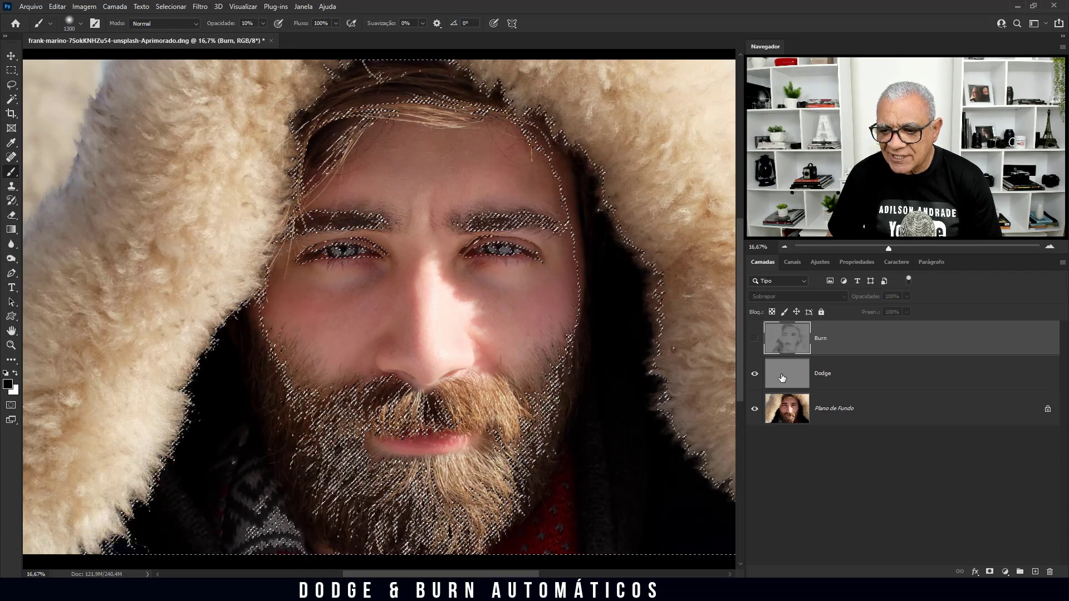
click(783, 378)
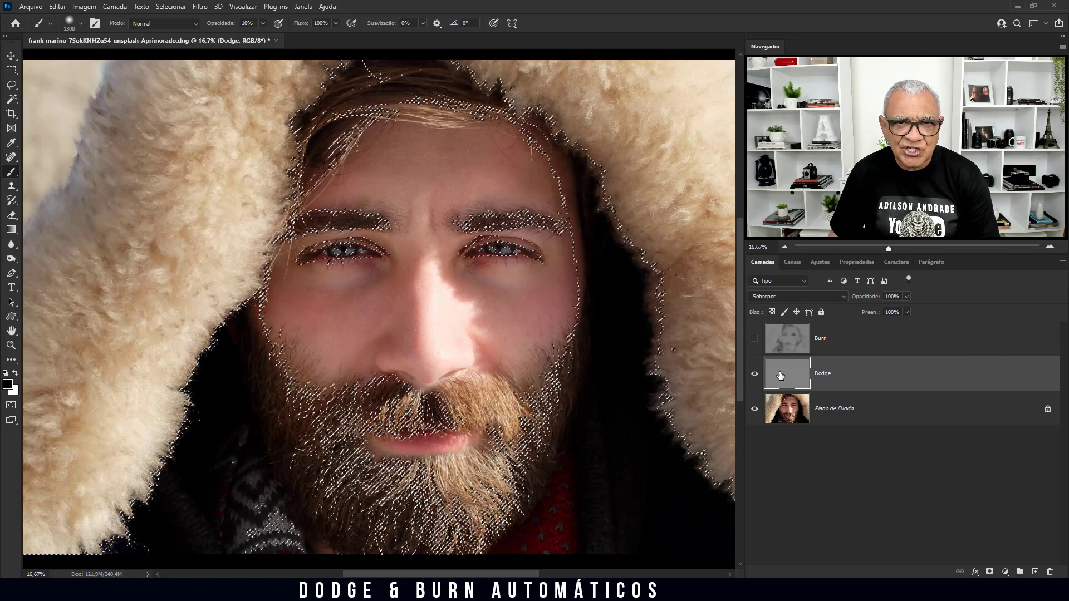
key(x)
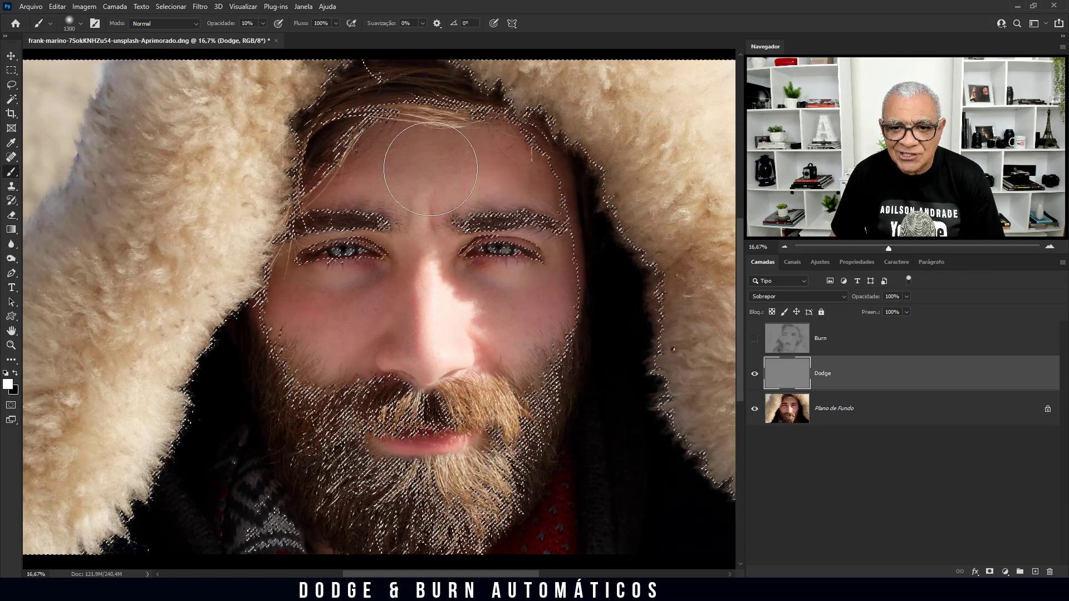
mouse_move(325, 161)
mouse_down()
mouse_move(557, 317)
mouse_move(237, 72)
mouse_move(73, 245)
mouse_move(269, 367)
mouse_move(606, 504)
mouse_up()
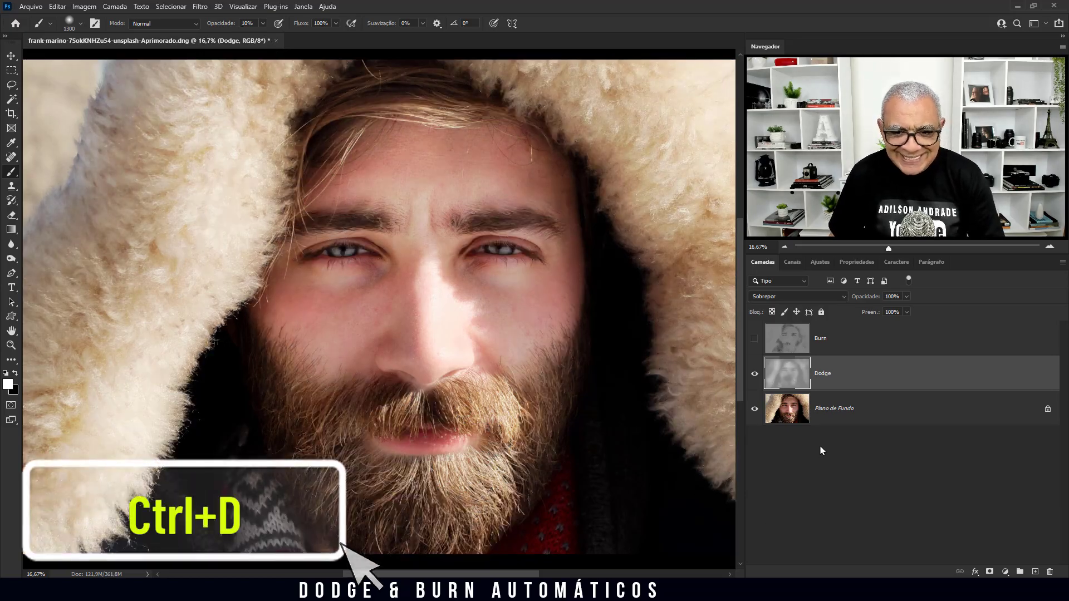
Show the Burn layer again and compare the portrait with and without both the Dodge and Burn layers.
click(755, 340)
click(757, 340)
click(757, 341)
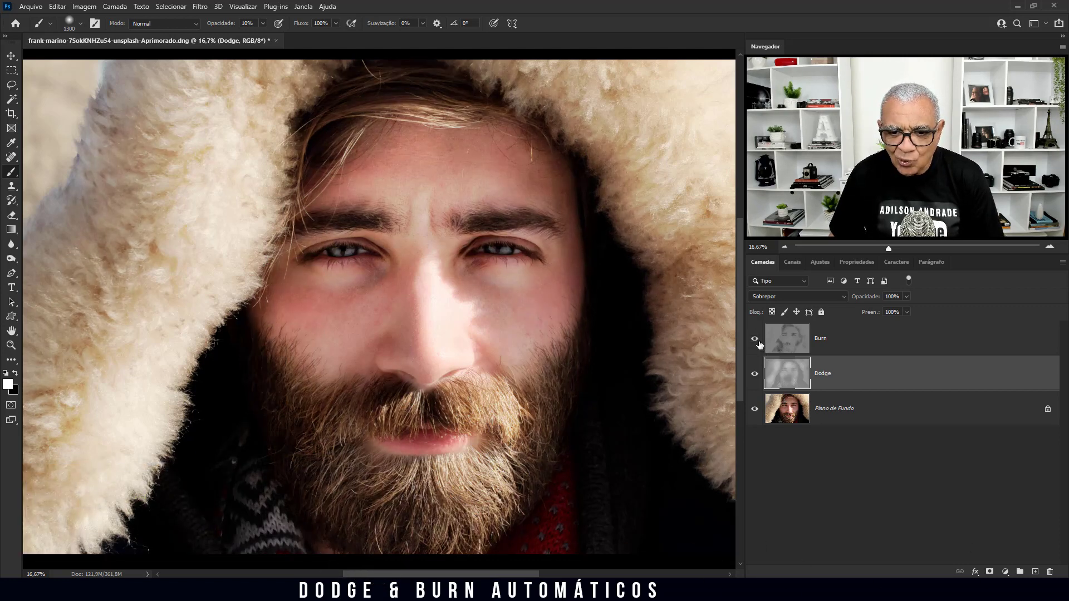
alt+click(754, 410)
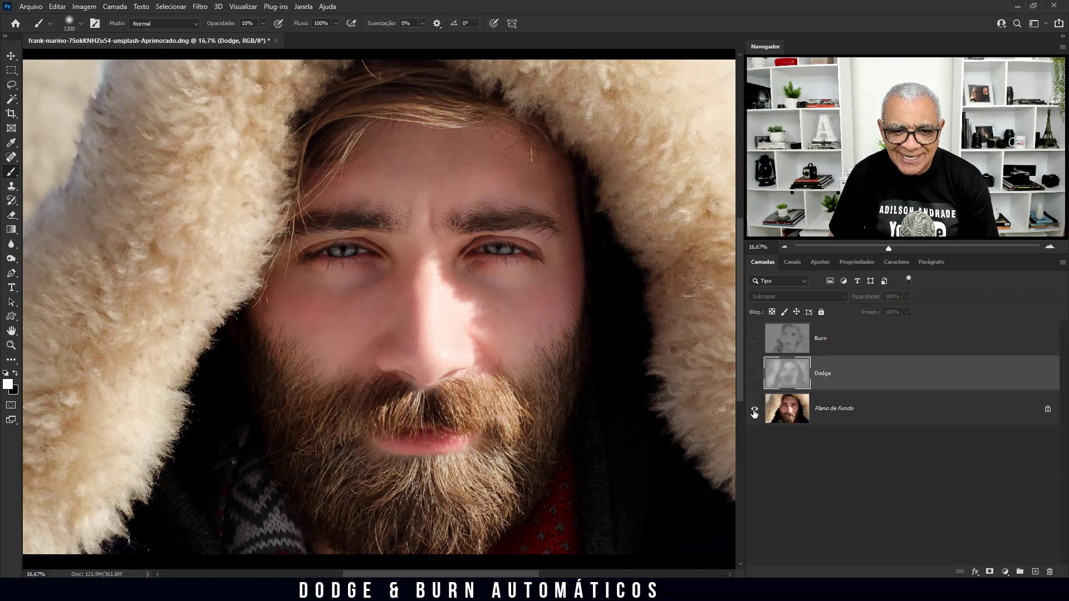
alt+click(755, 411)
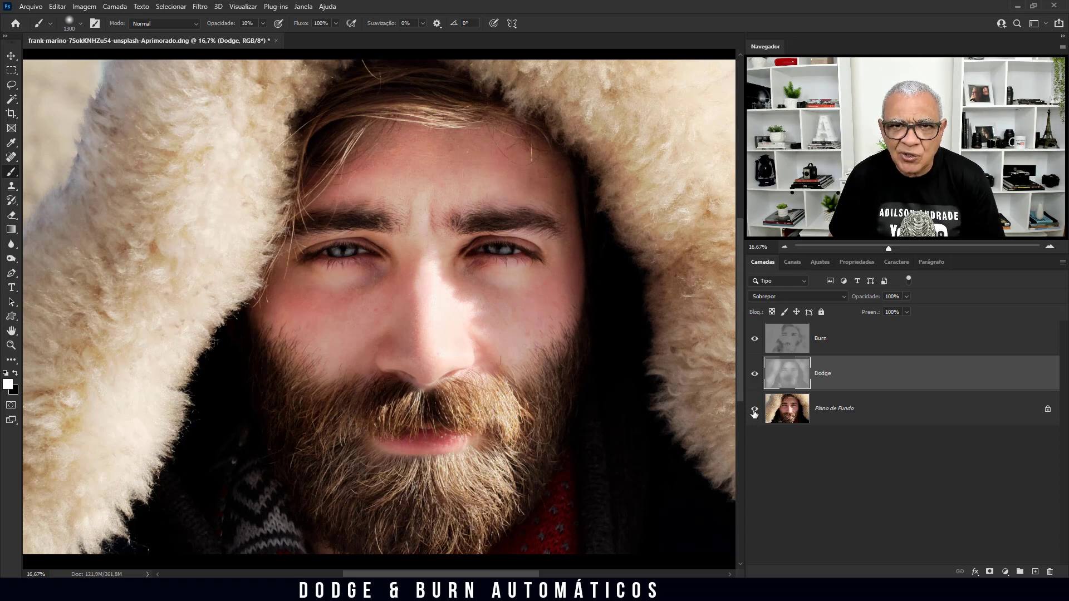
Examine the gray Dodge and Burn layers each on their own, and restore the visibility of all layers.
click(754, 411)
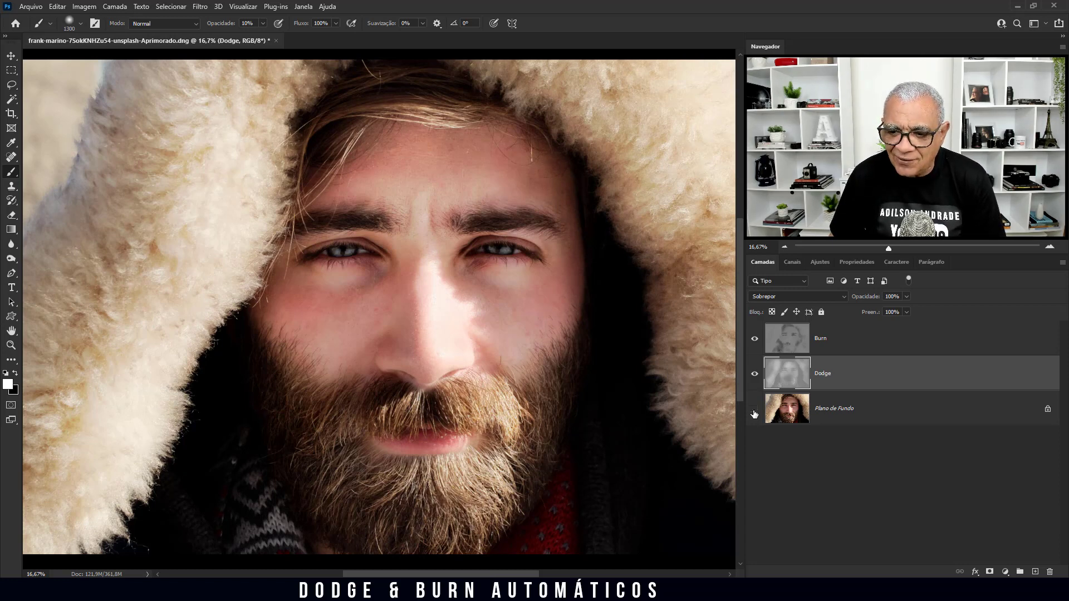
click(755, 338)
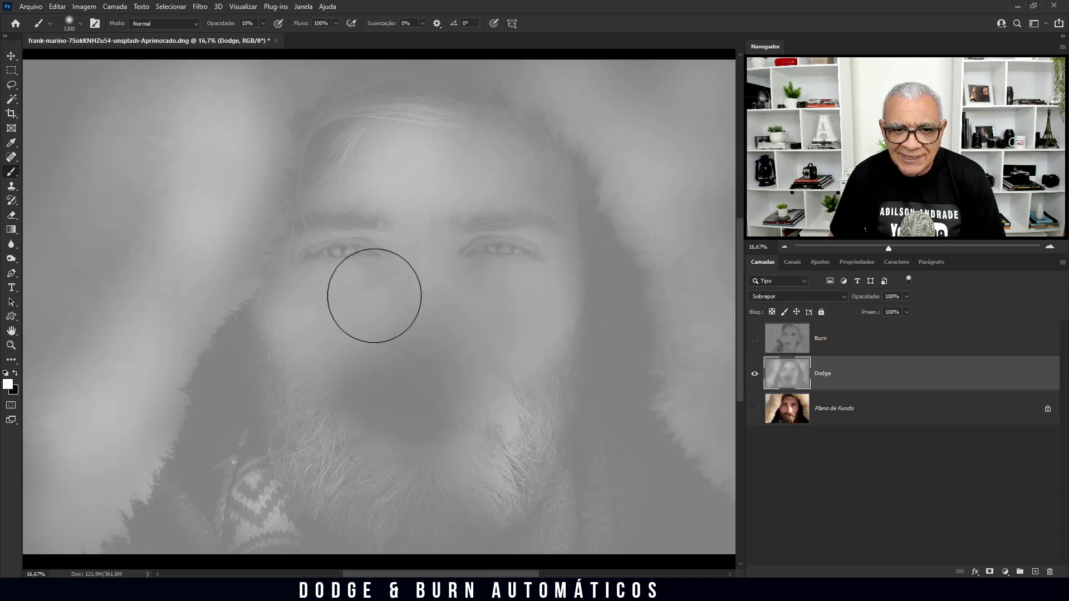
alt+click(755, 338)
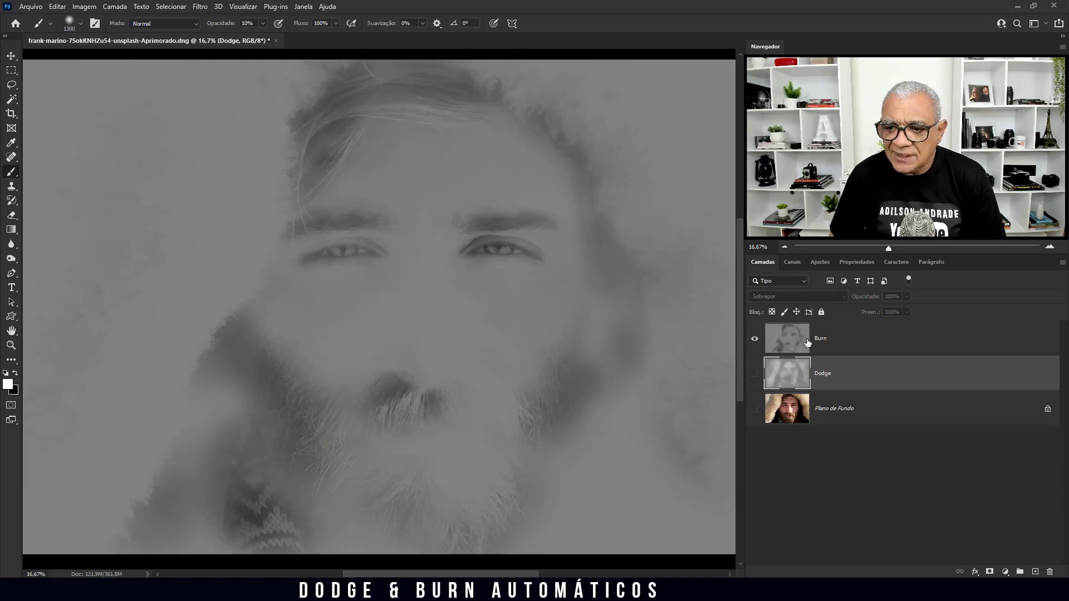
click(830, 339)
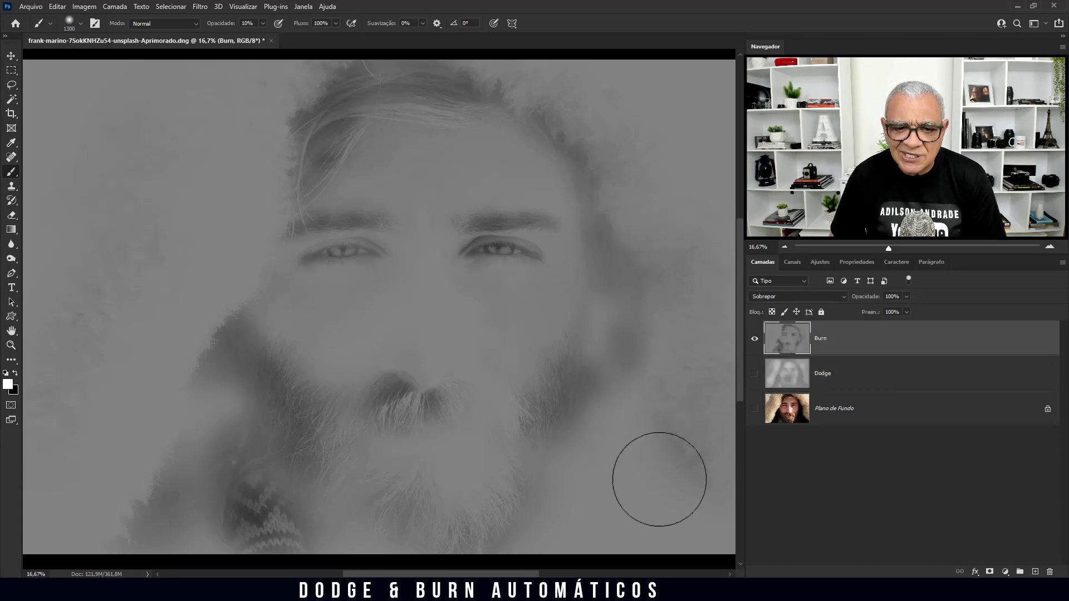
drag(754, 373, 757, 419)
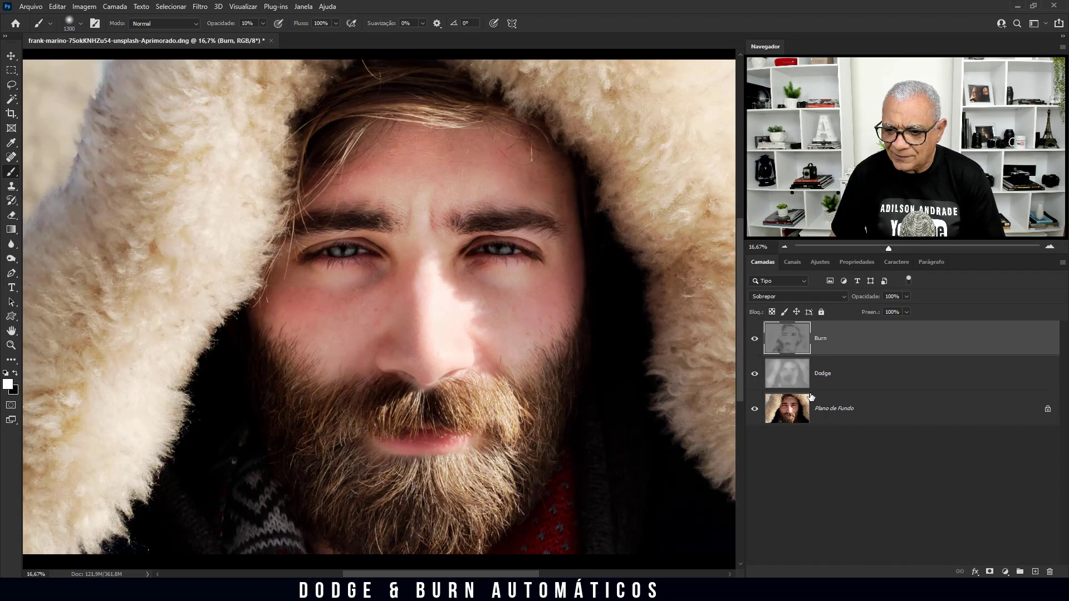
Delete the Burn and Dodge layers and duplicate the Plano de Fundo layer twice.
shift+click(829, 383)
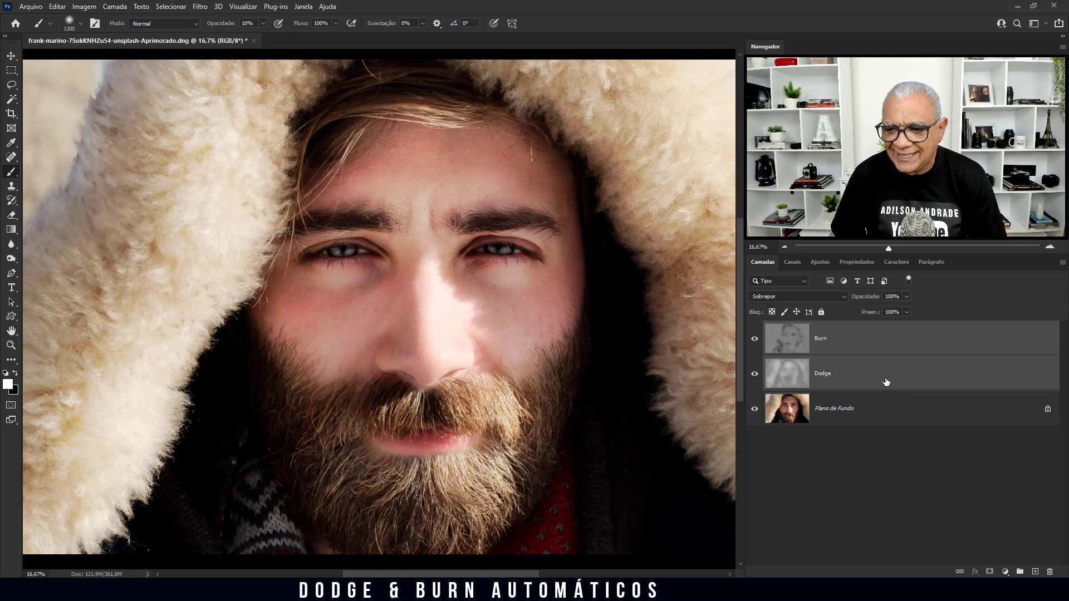
mouse_move(890, 382)
mouse_down()
mouse_move(913, 518)
mouse_move(1050, 572)
mouse_up()
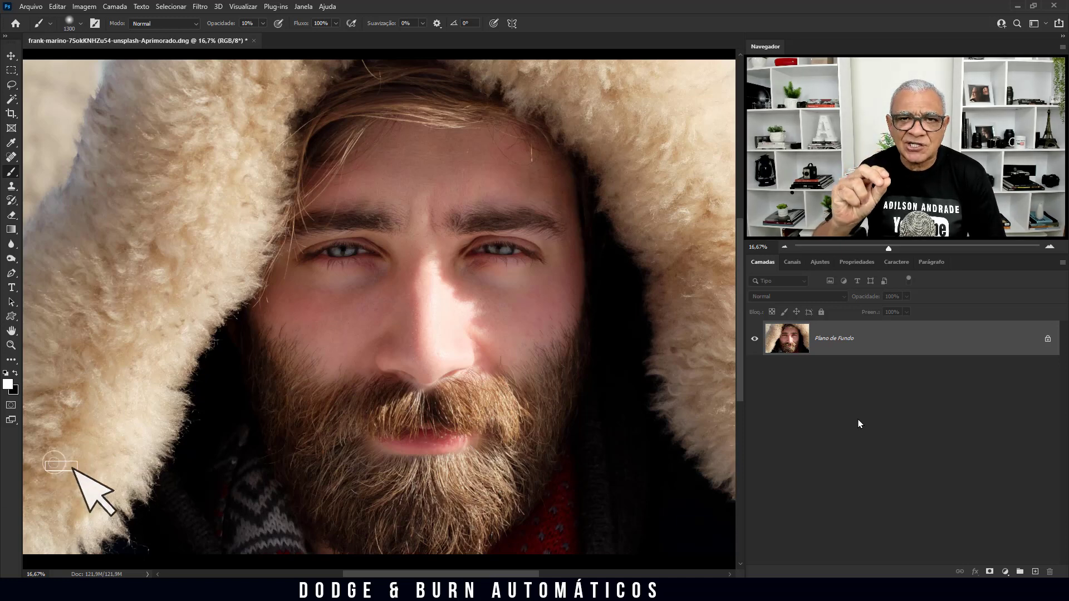
key(ctrl+j)
key(ctrl+j)
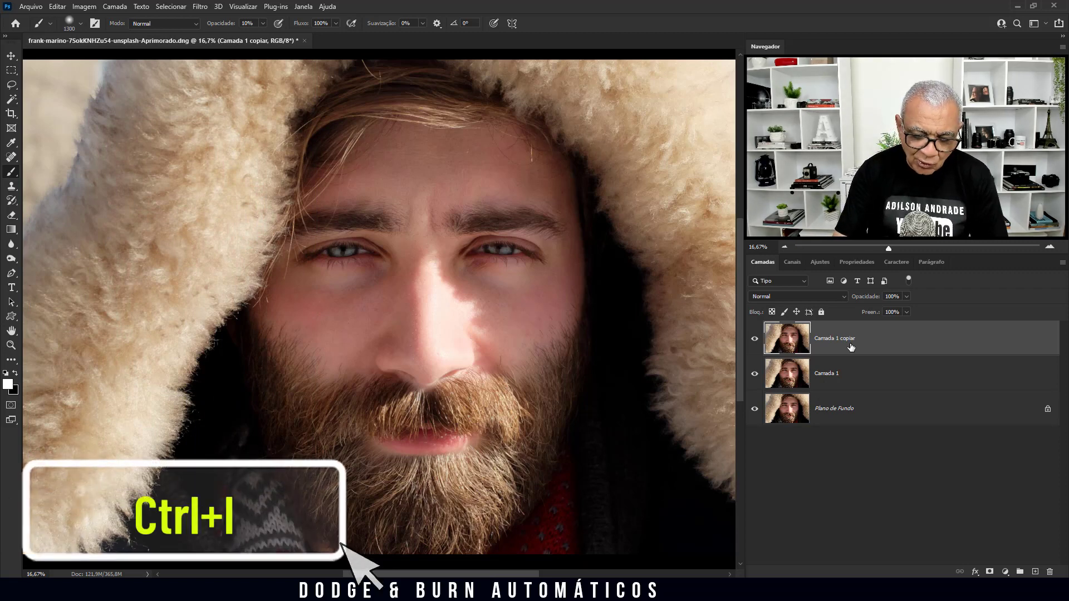
Invert the colors of the uppermost portrait copy and set its blend mode to Luz Brilhante.
key(ctrl+i)
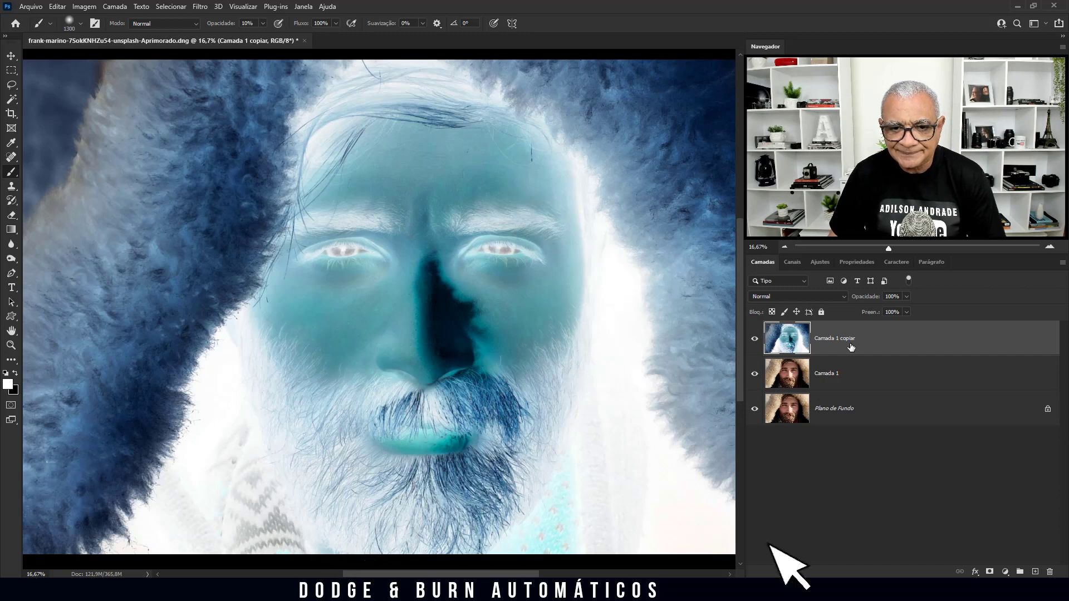
click(843, 298)
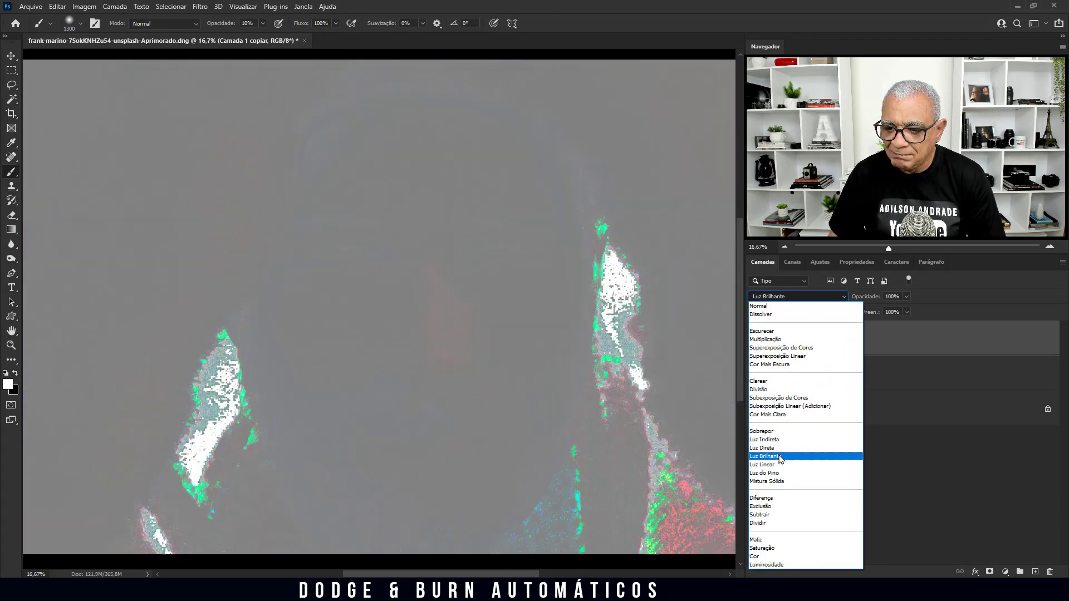
click(781, 457)
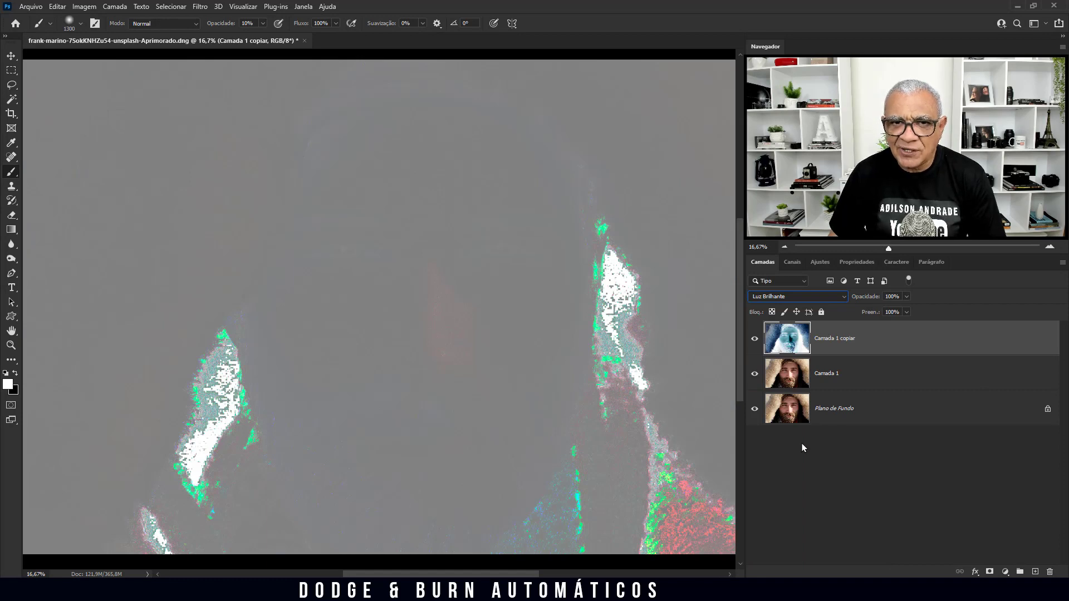
Apply a Desfoque de Superfície to the inverted copy with Raio 30 pixels and Limiar 30 levels.
click(200, 7)
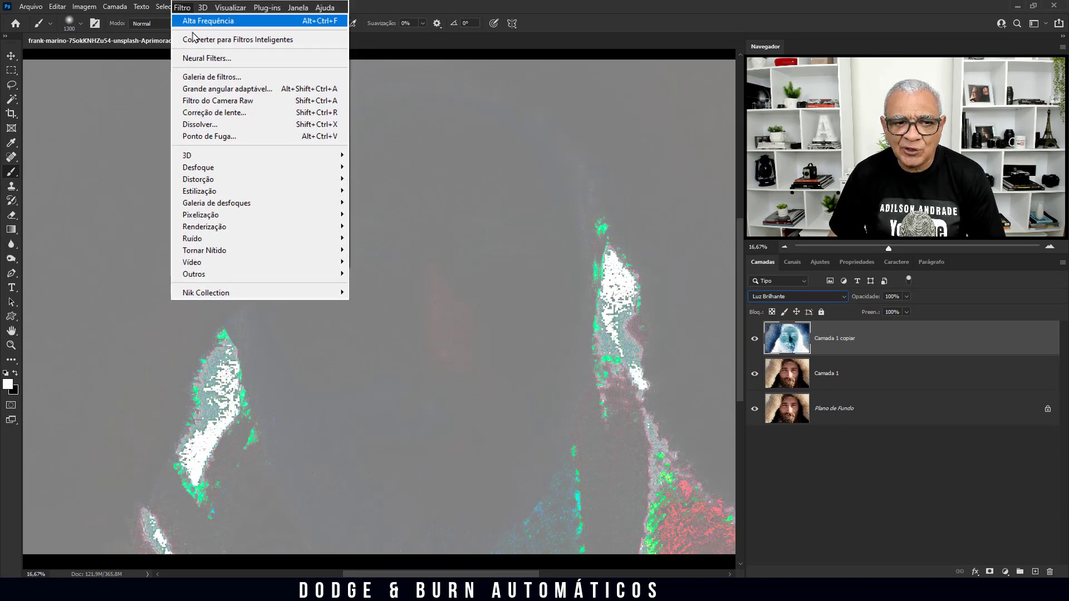
mouse_move(198, 168)
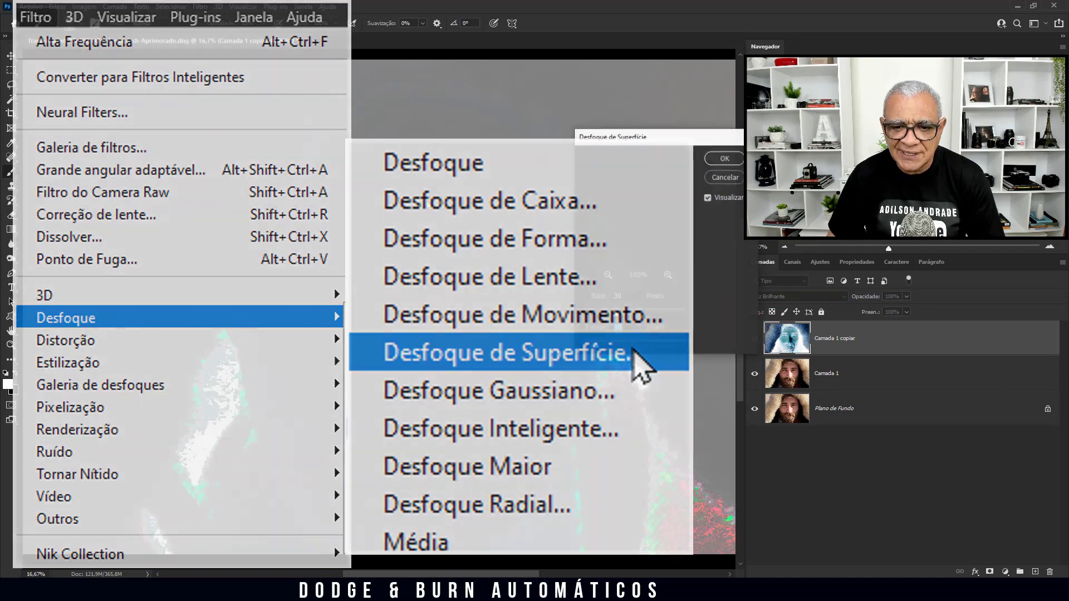
click(635, 352)
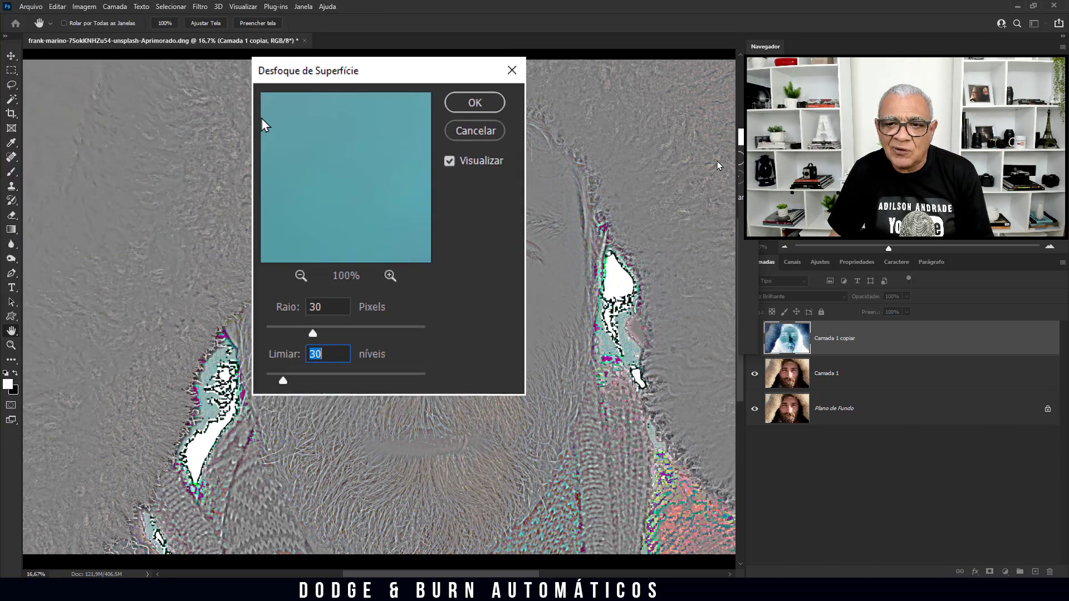
click(716, 162)
key(b)
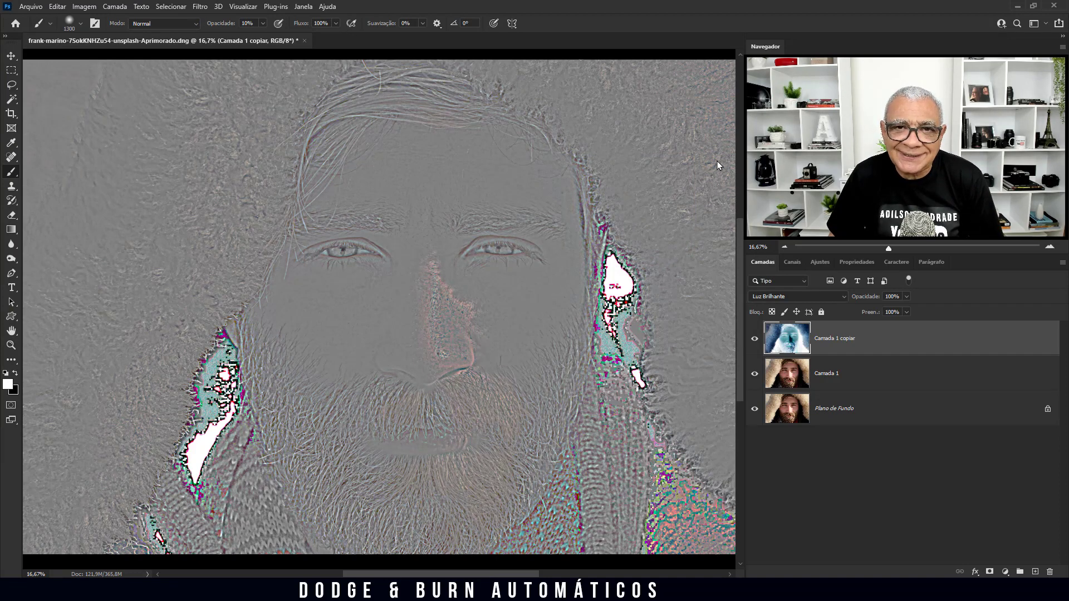
Group the inverted copy with the portrait copy below it and set the group's blend mode to Sobrepor.
click(823, 370)
shift+click(822, 348)
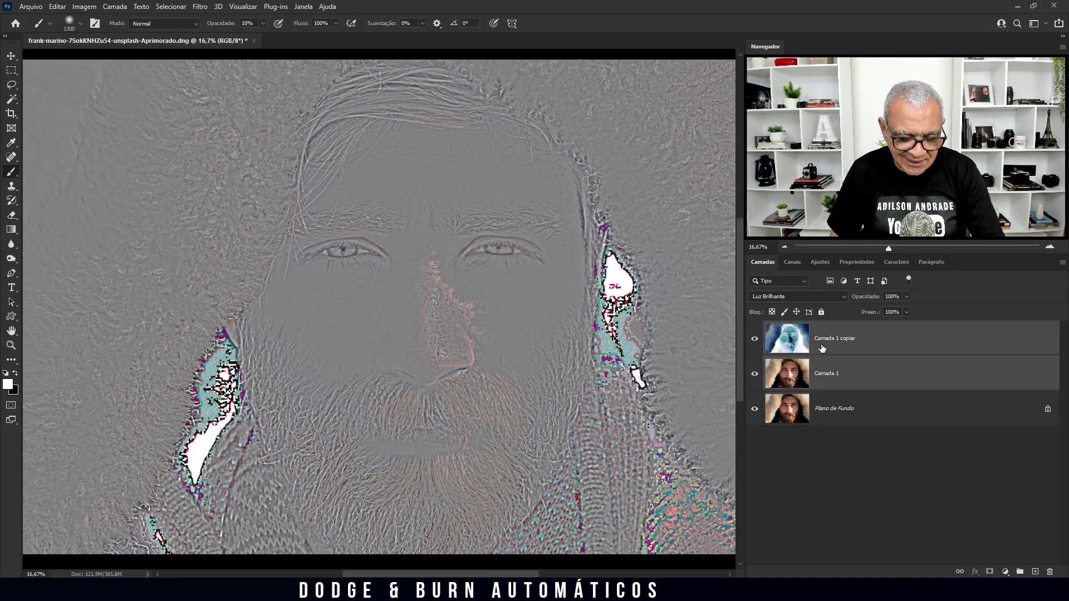
key(ctrl+g)
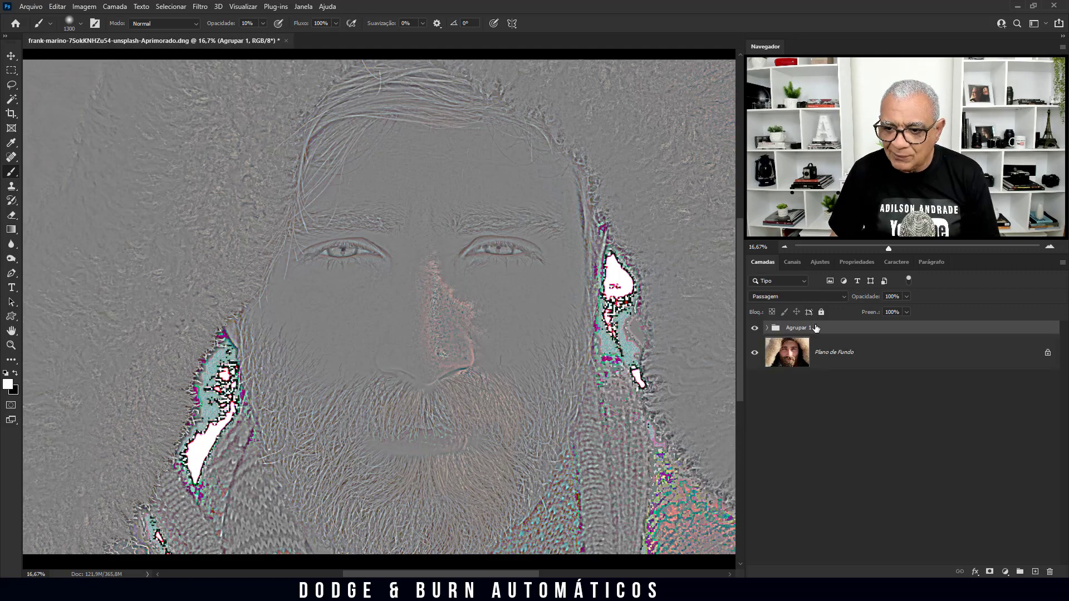
click(840, 298)
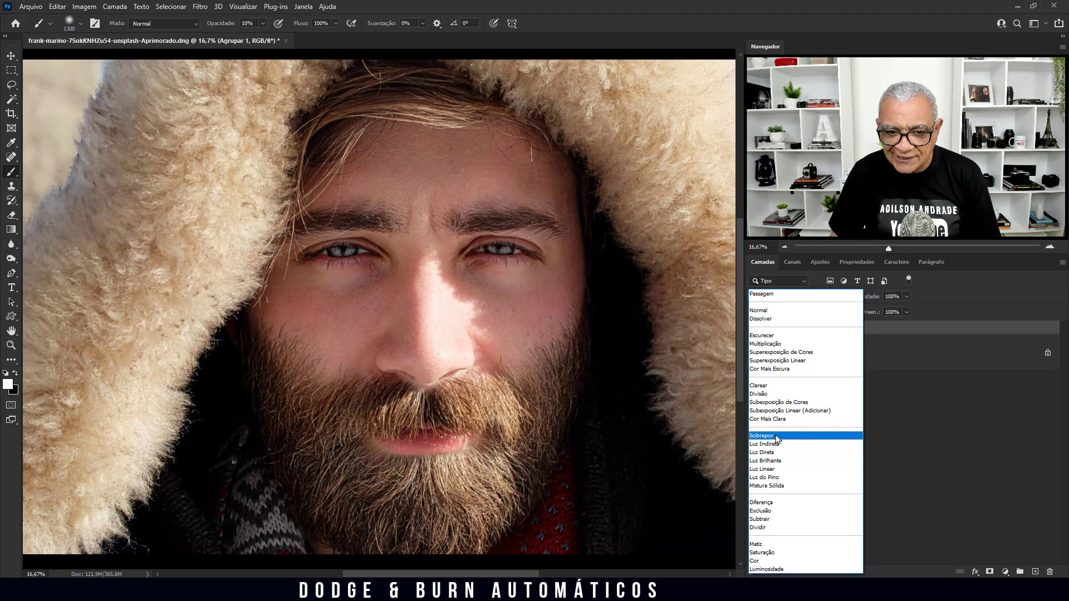
click(778, 436)
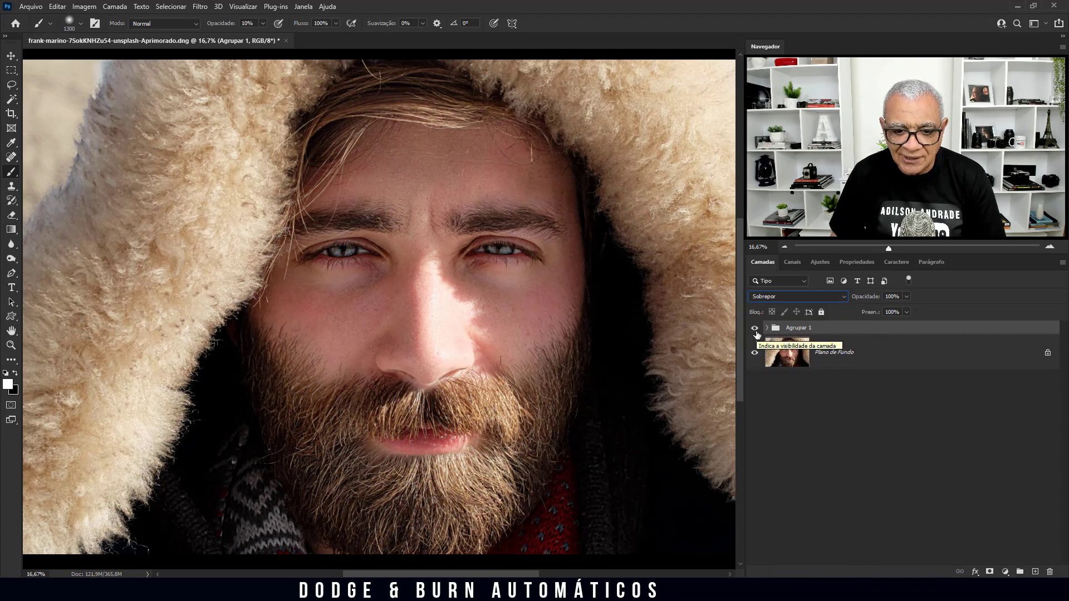
Compare the portrait with and without the group's sharpening effect, and undo the grouping of the two copies.
click(755, 328)
click(755, 329)
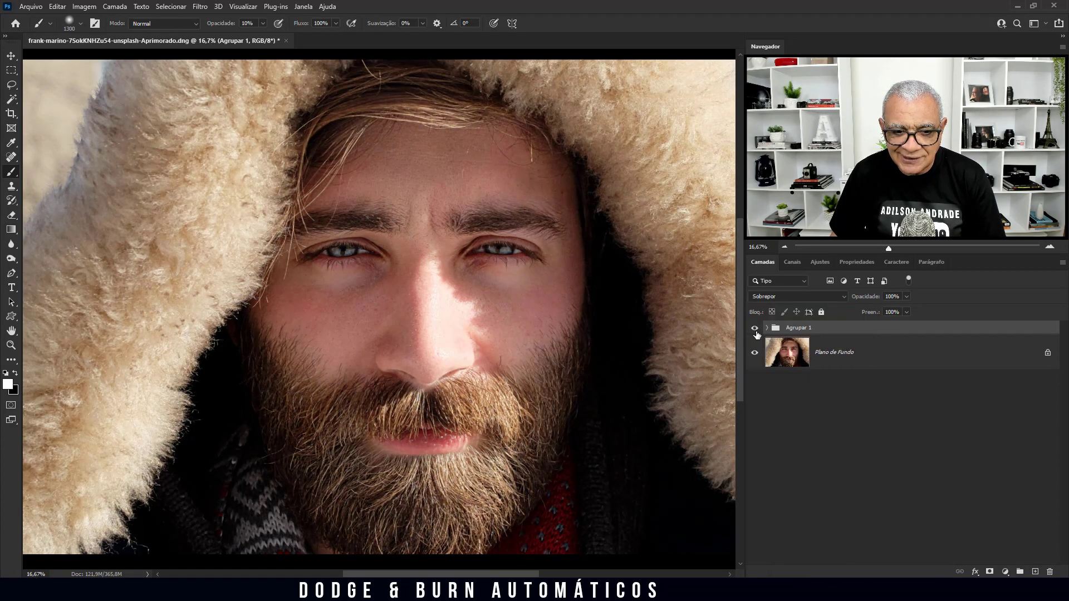
click(755, 329)
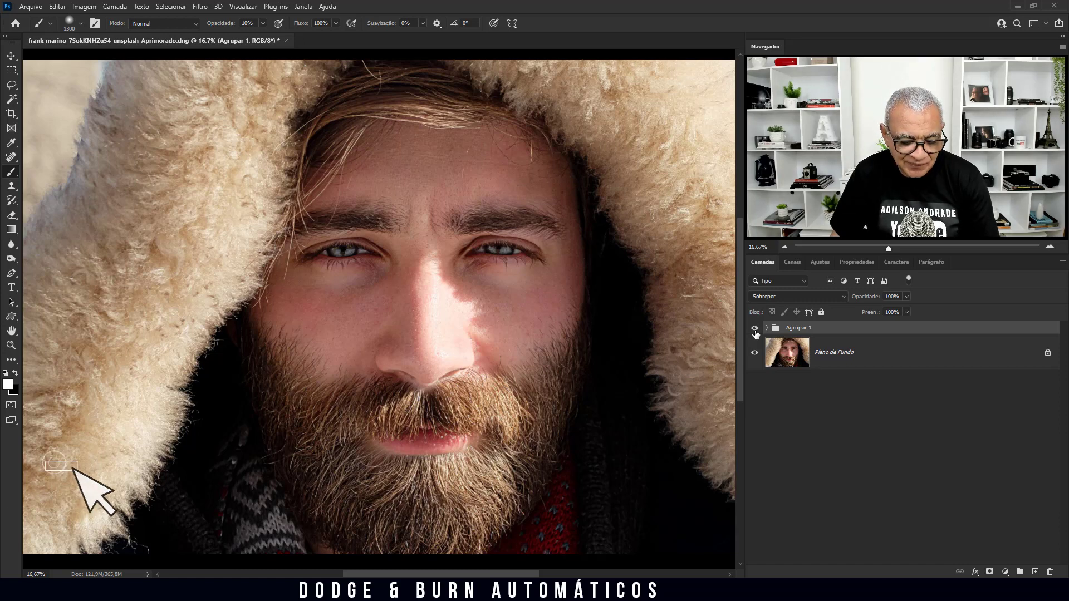
key(ctrl+z)
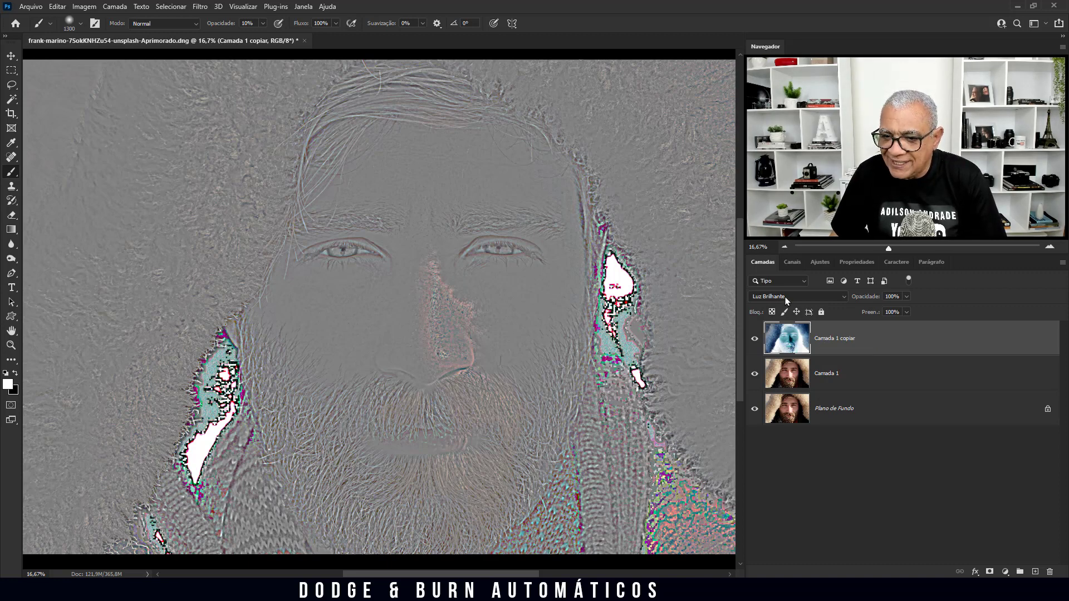
Try the Sobrepor and Luz Indireta blend modes on the inverted copy and return it to Luz Brilhante.
click(843, 301)
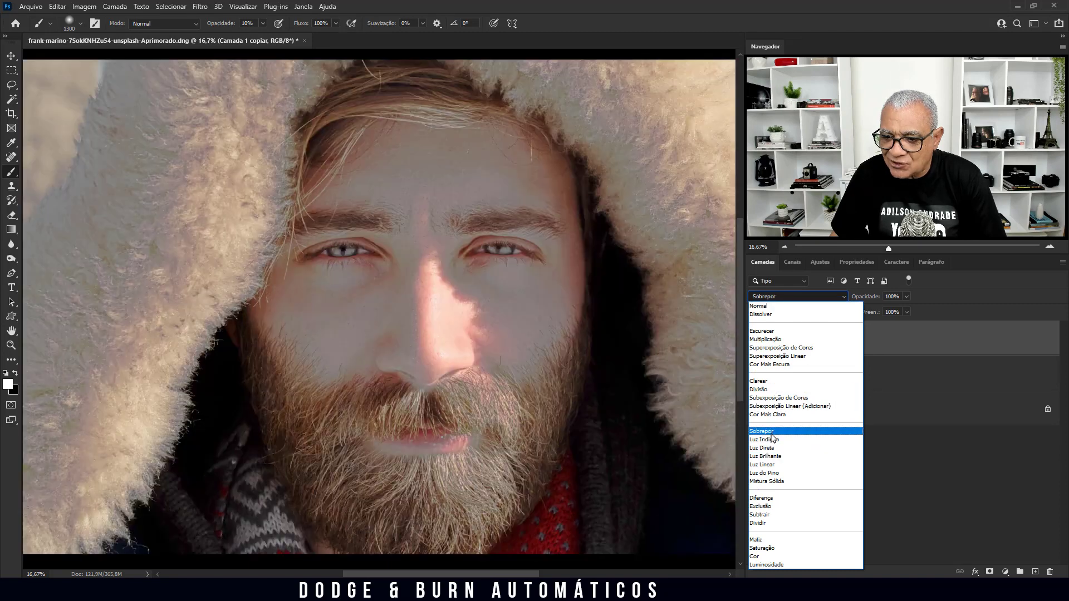
click(772, 437)
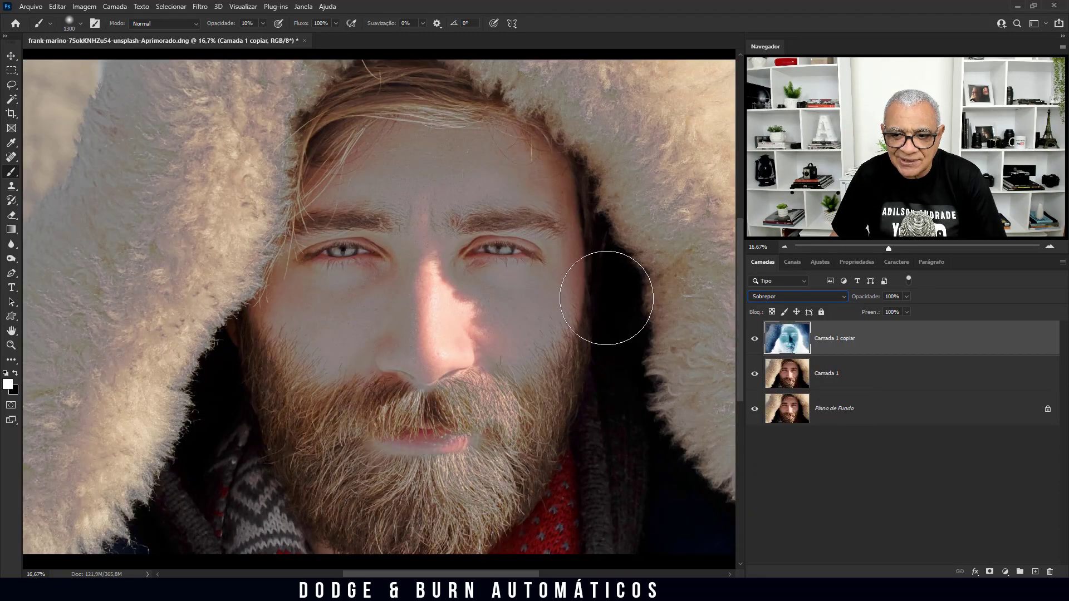
click(845, 301)
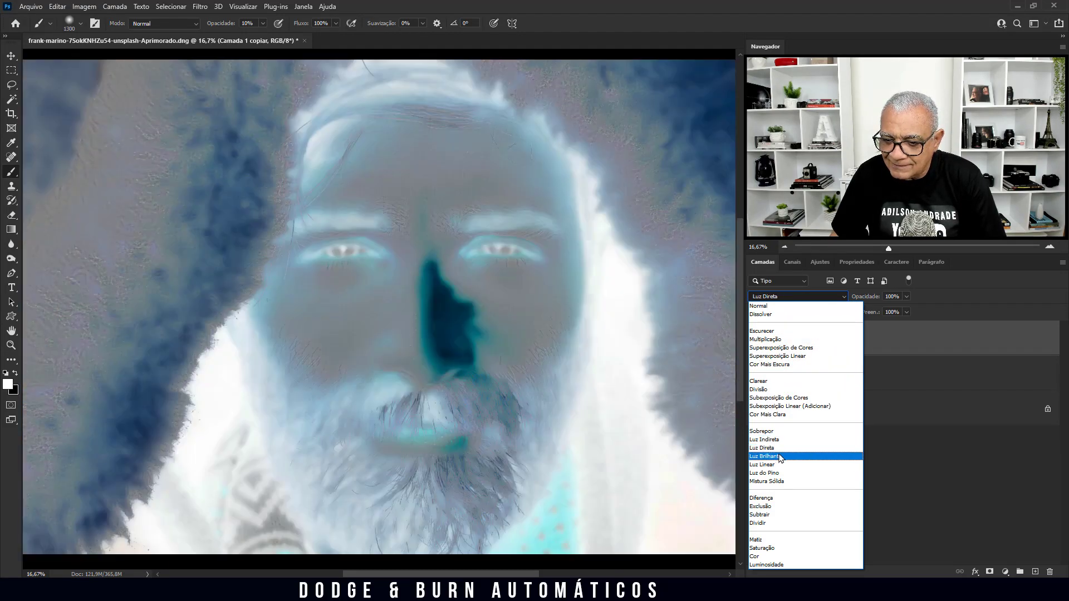
click(779, 457)
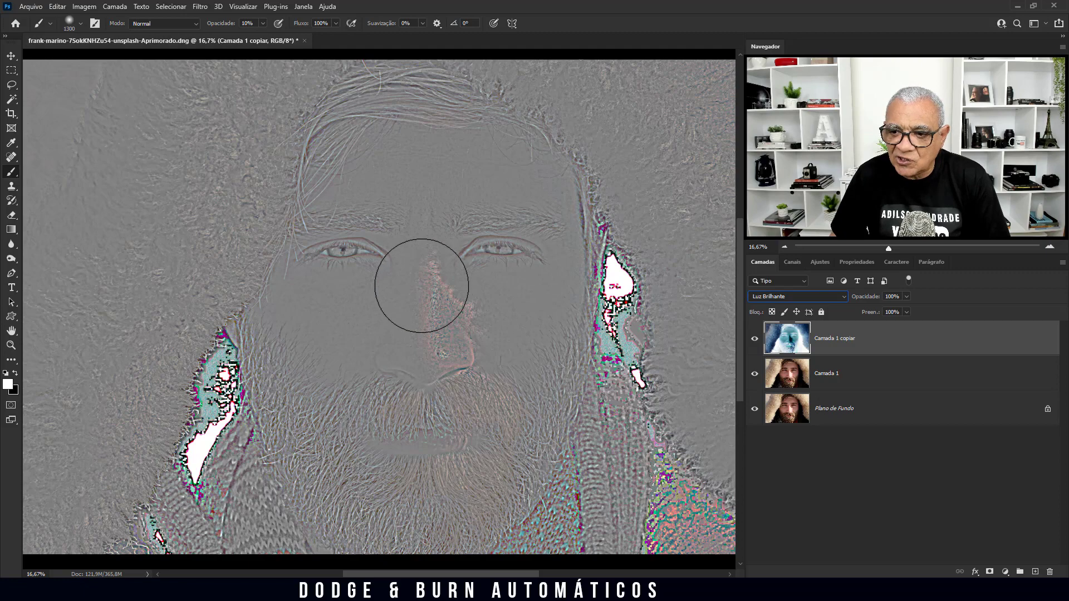
click(844, 296)
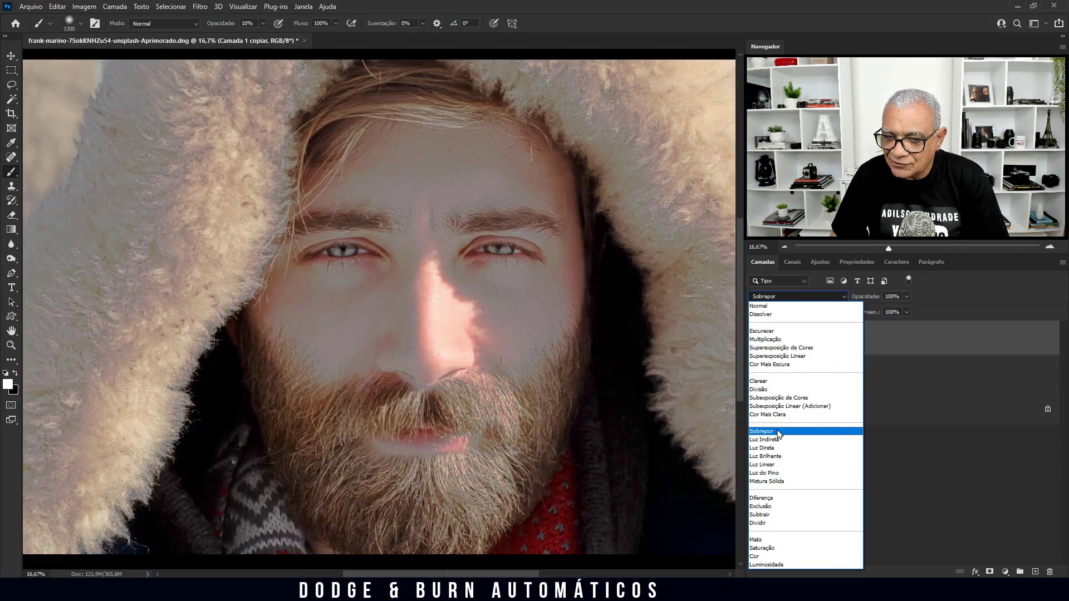
click(779, 431)
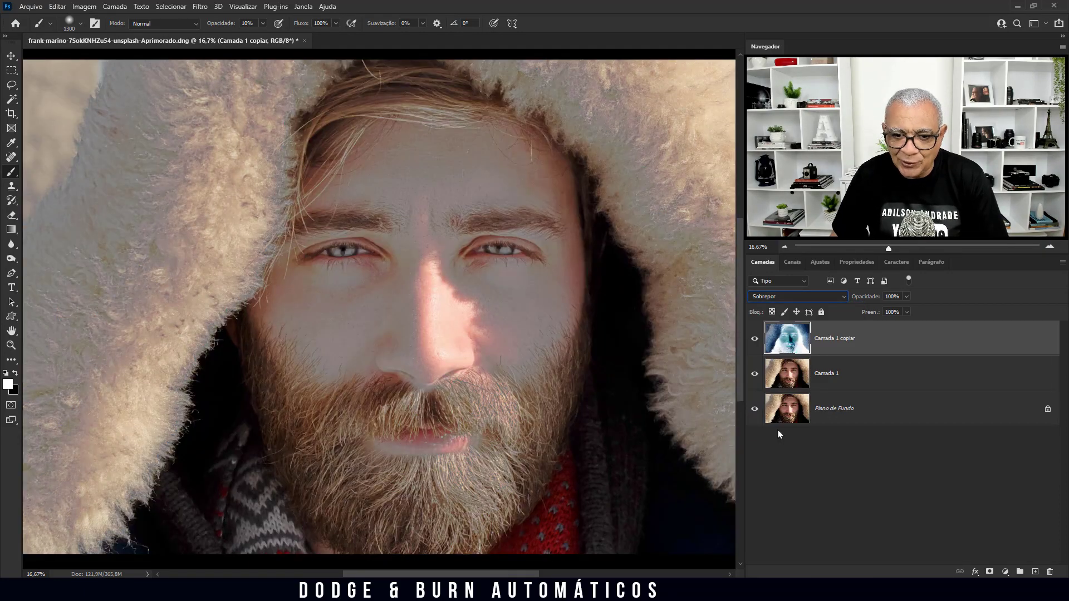
click(843, 297)
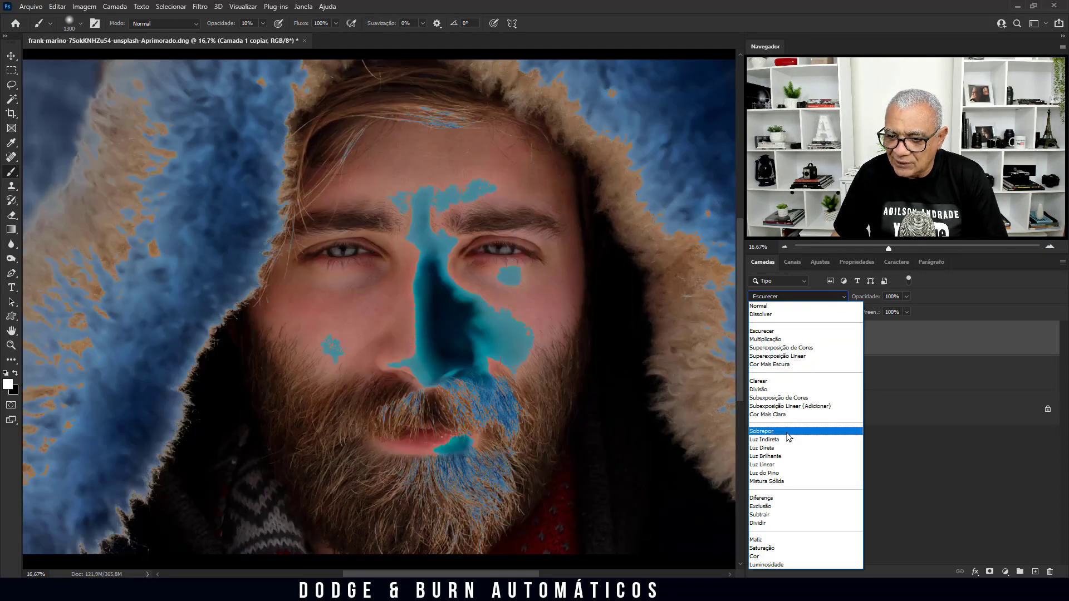
click(788, 441)
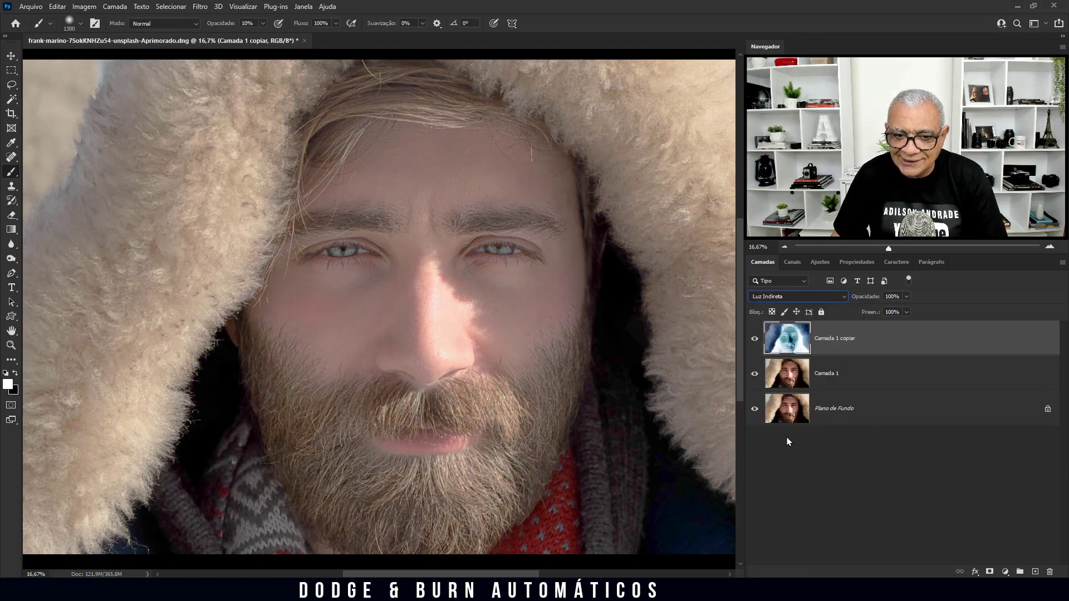
click(843, 296)
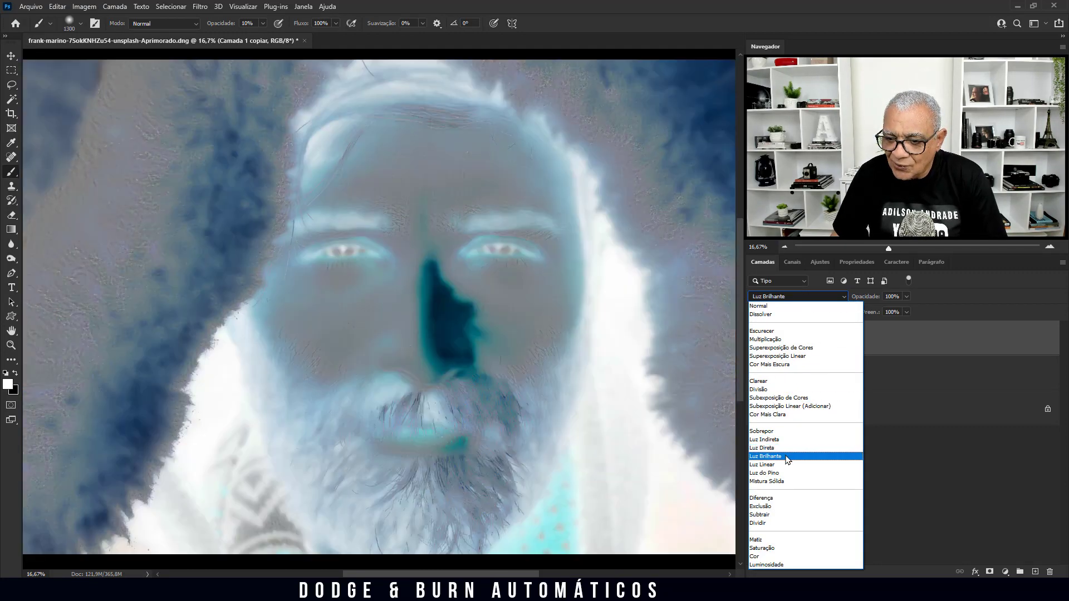
click(790, 456)
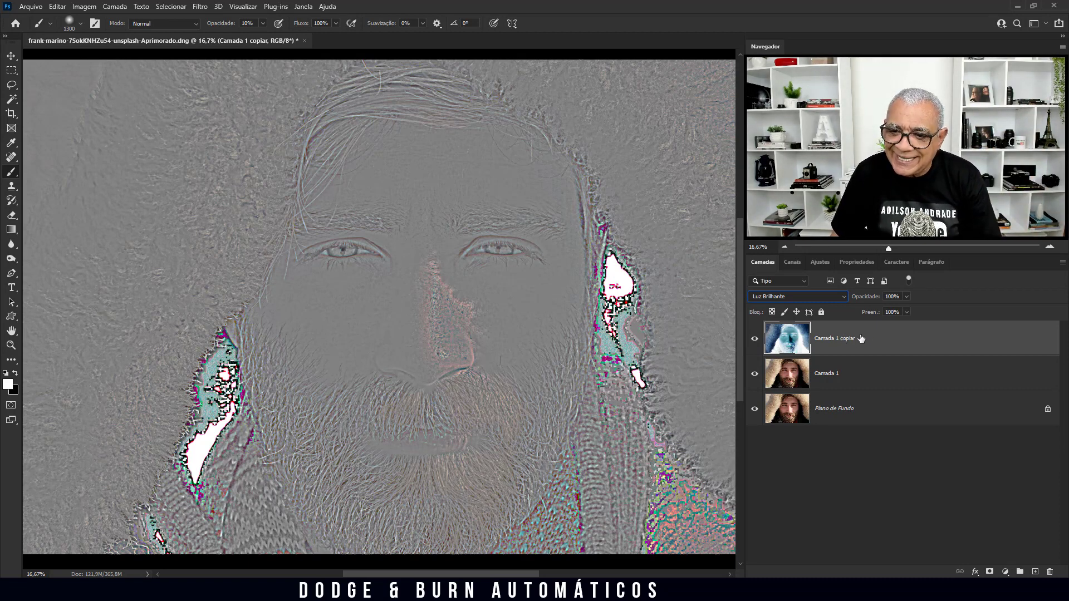
Merge the inverted copy with the portrait copy below it and set the merged layer's blend mode to Sobrepor.
shift+click(840, 372)
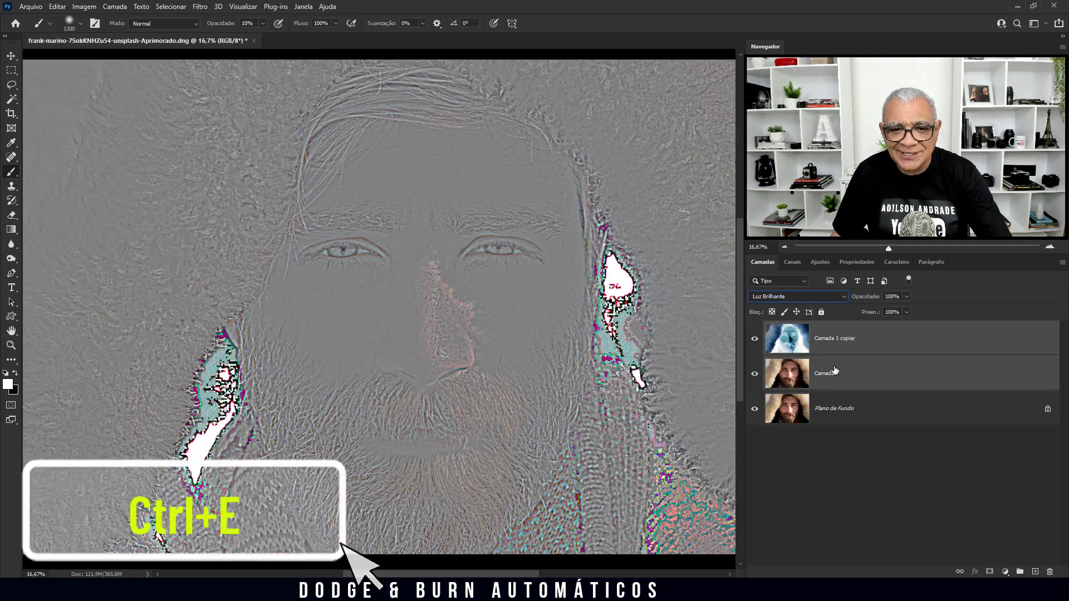
key(ctrl+e)
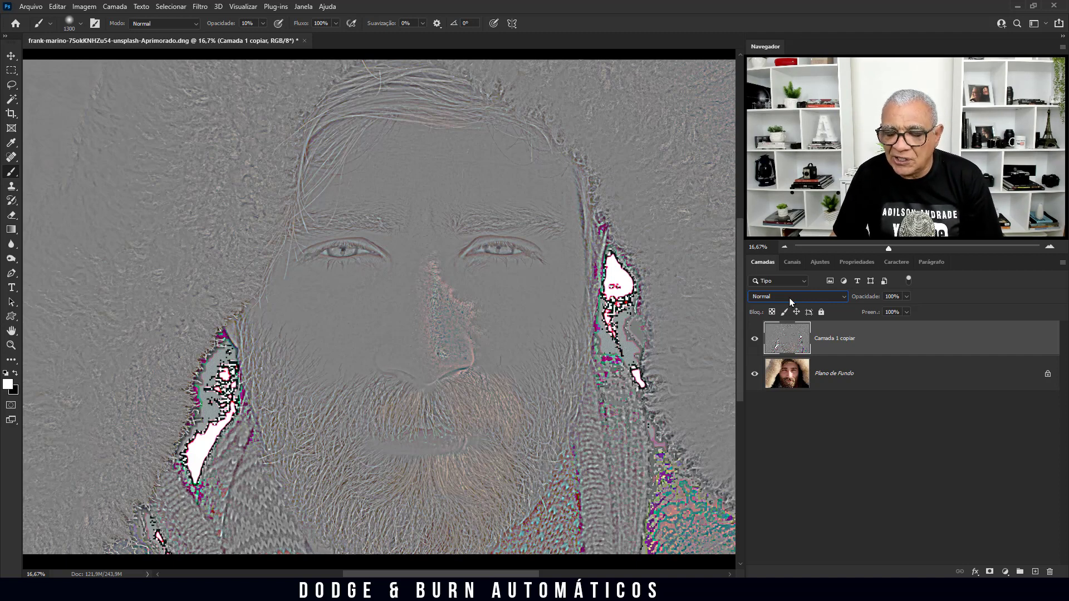
click(844, 297)
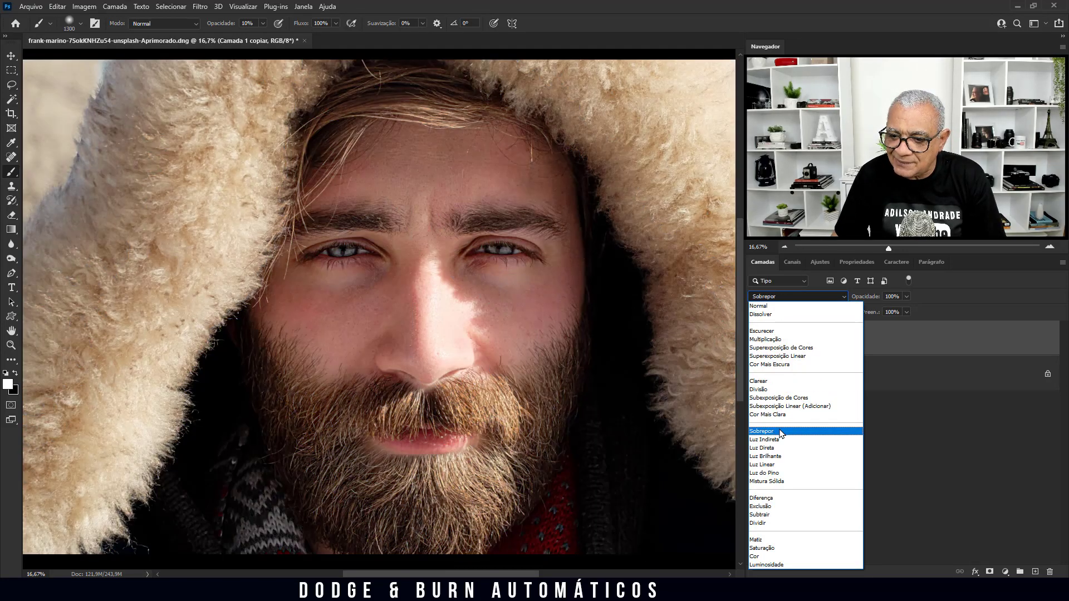
click(781, 432)
click(780, 433)
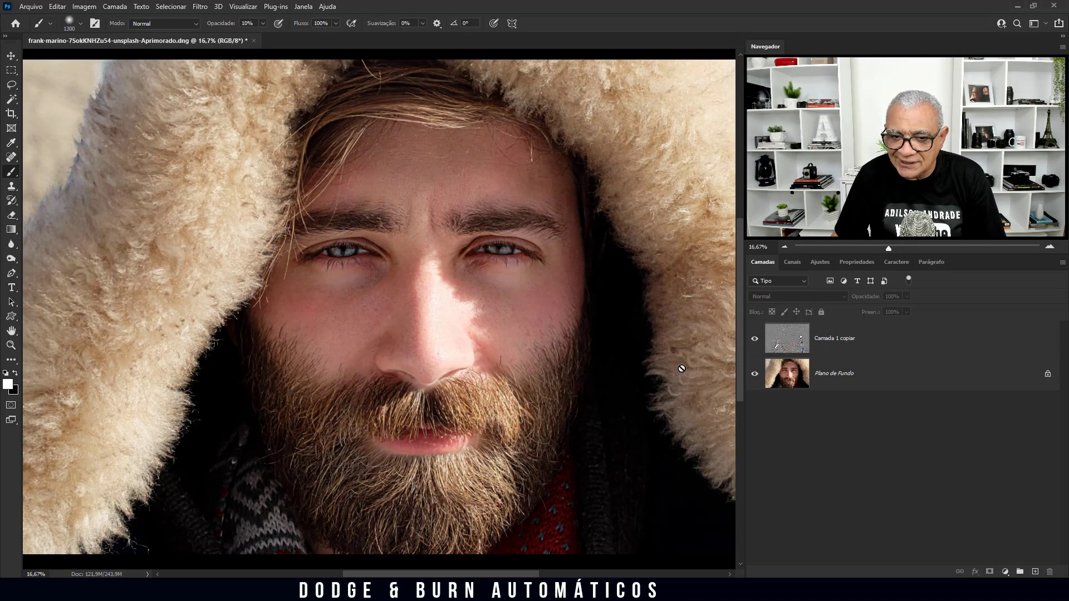
Compare the portrait with and without the merged gray detail layer.
click(753, 342)
click(754, 342)
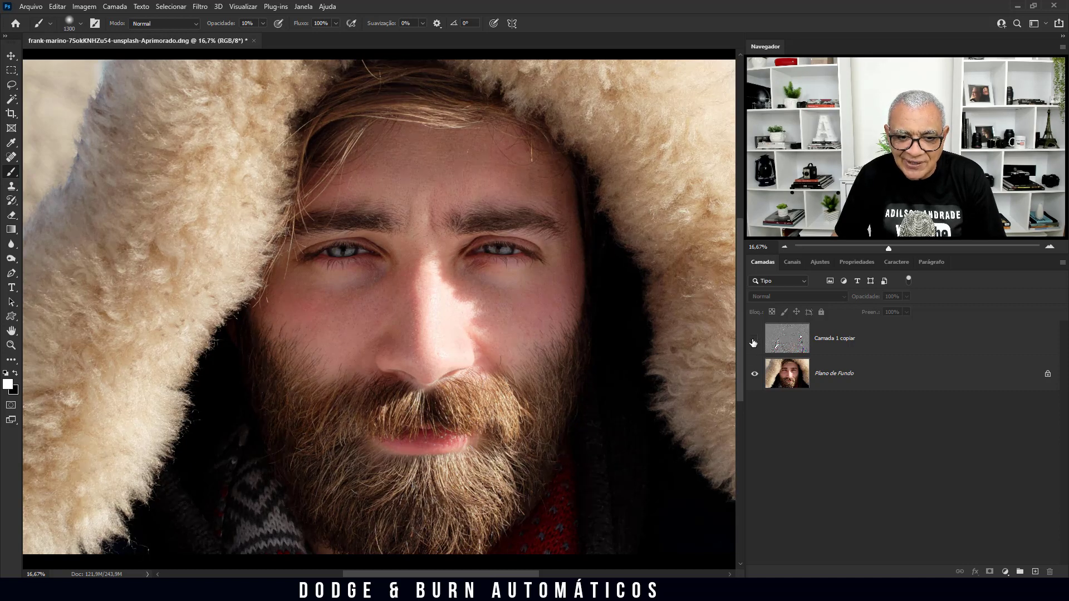
click(753, 342)
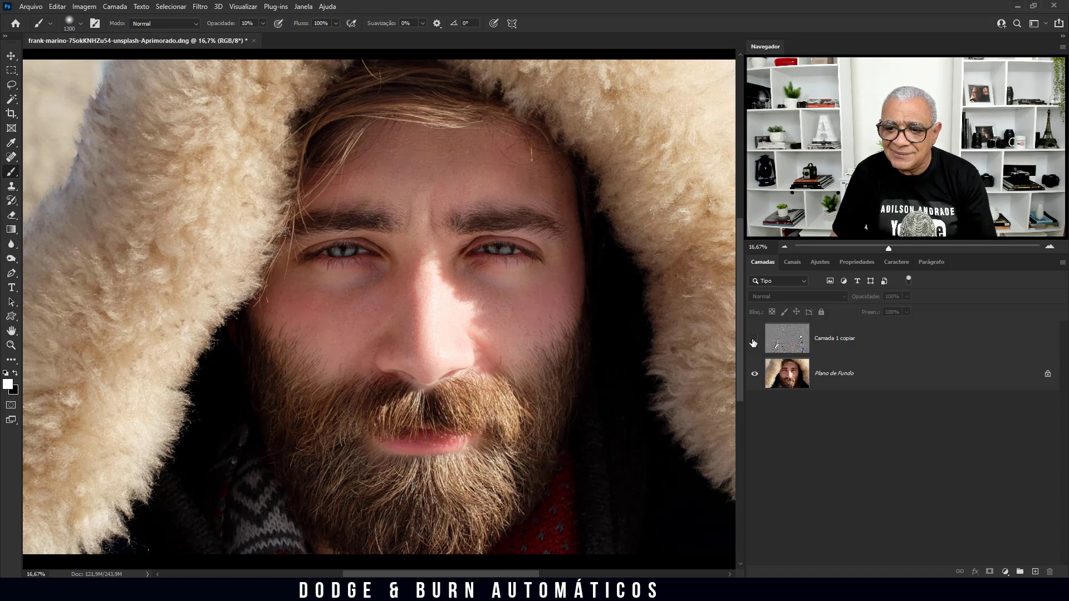
Set the merged detail layer's blend mode to Normal and desaturate it to remove its color.
click(842, 333)
click(843, 300)
click(782, 306)
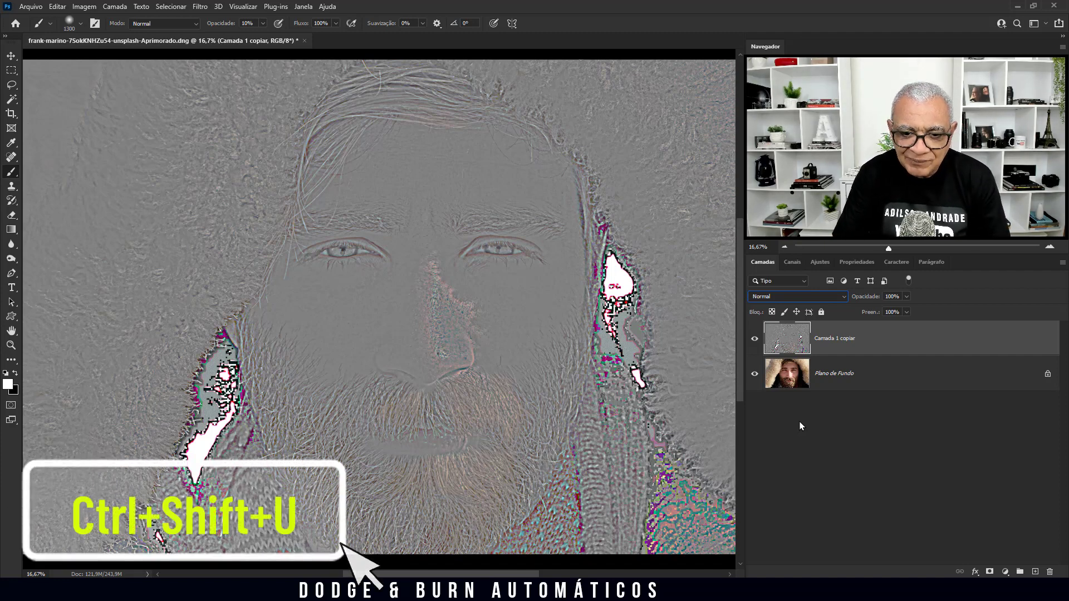
key(ctrl+shift+u)
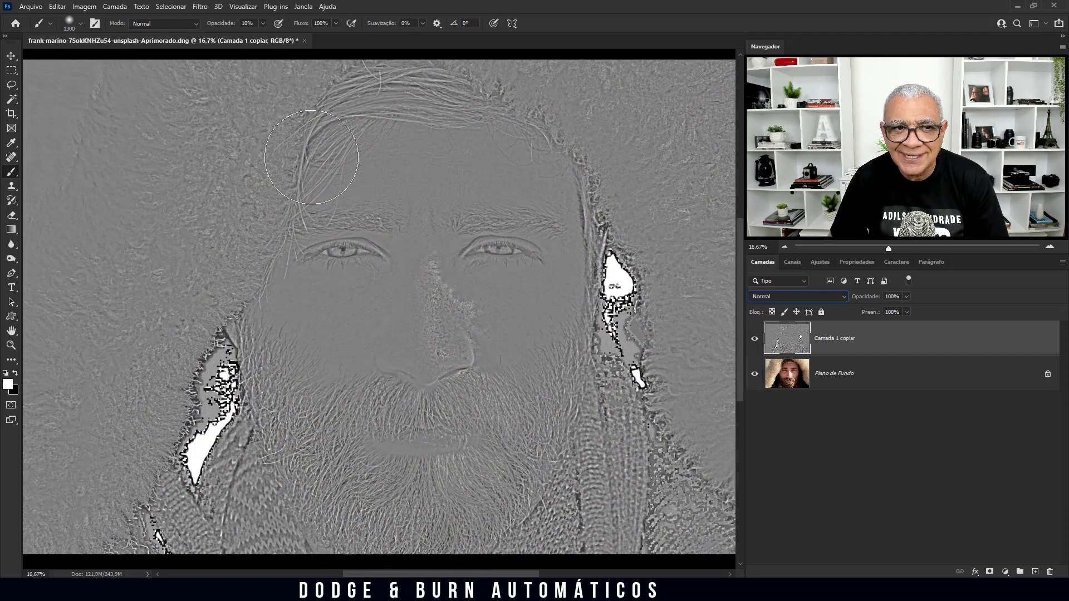
Apply a Gaussian blur with a 15-pixel radius to the gray detail layer and set its blend mode to Sobrepor.
click(200, 6)
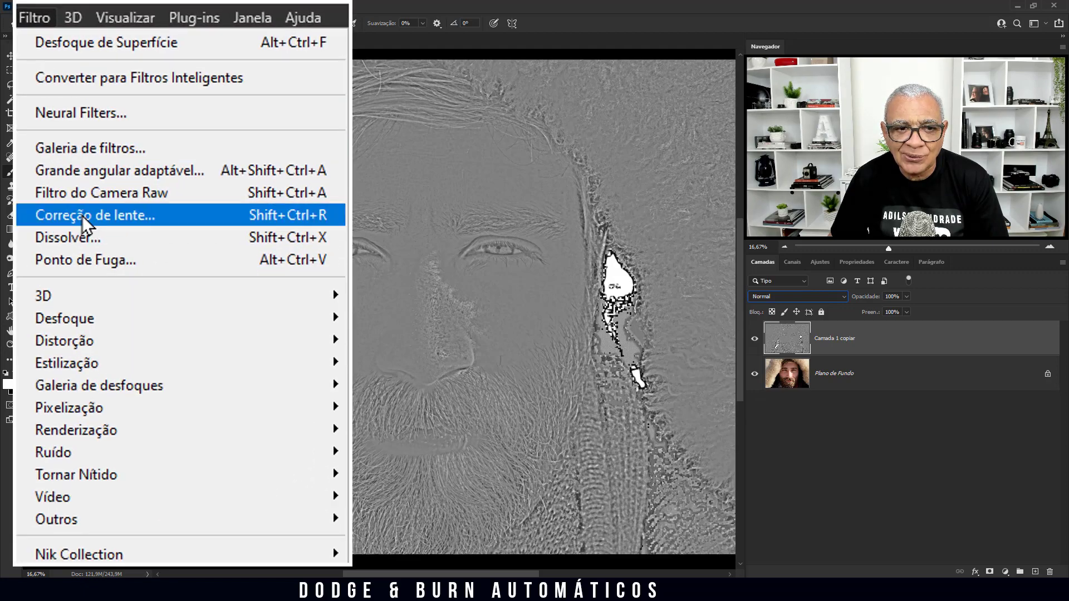
mouse_move(95, 315)
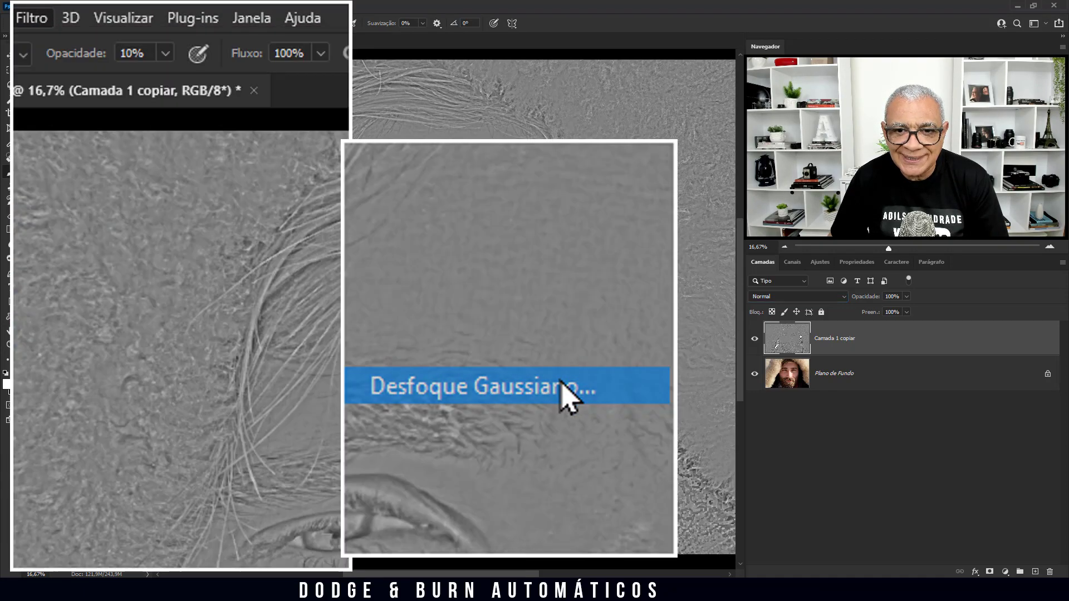
click(565, 390)
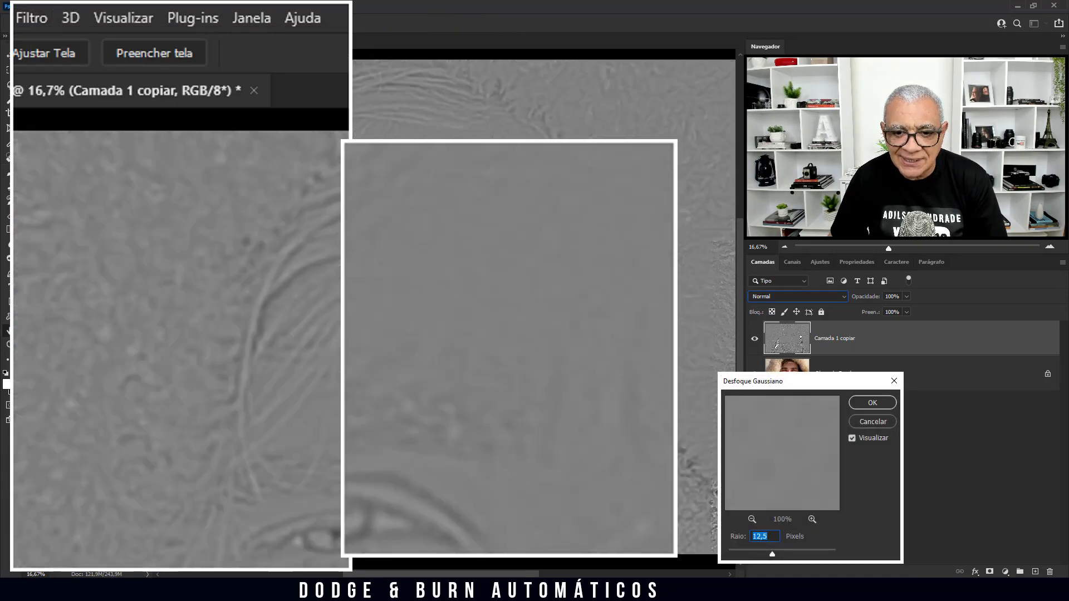
drag(131, 420, 134, 421)
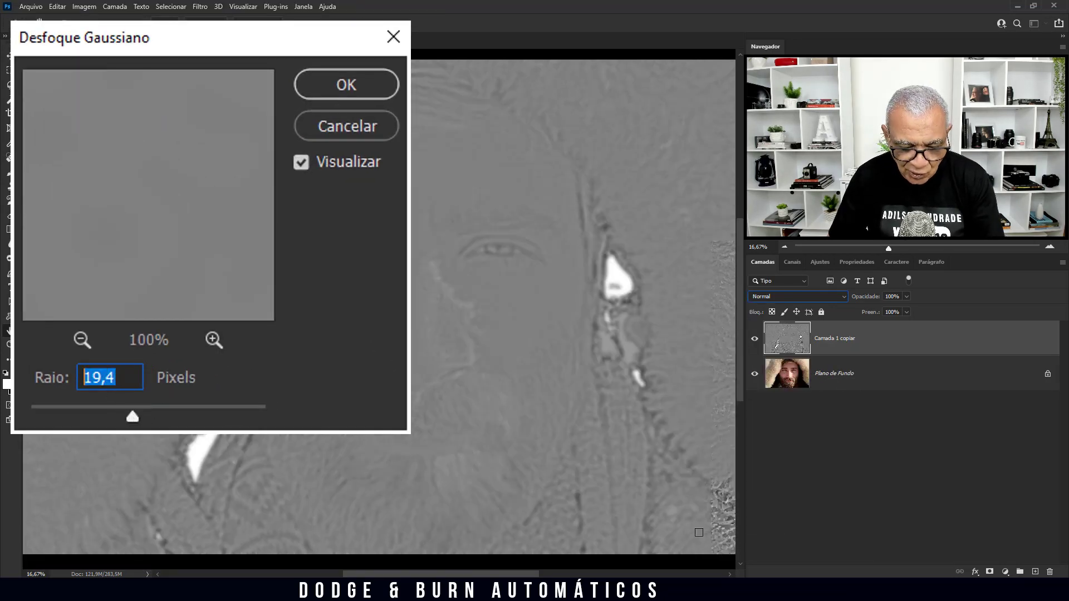
text(15)
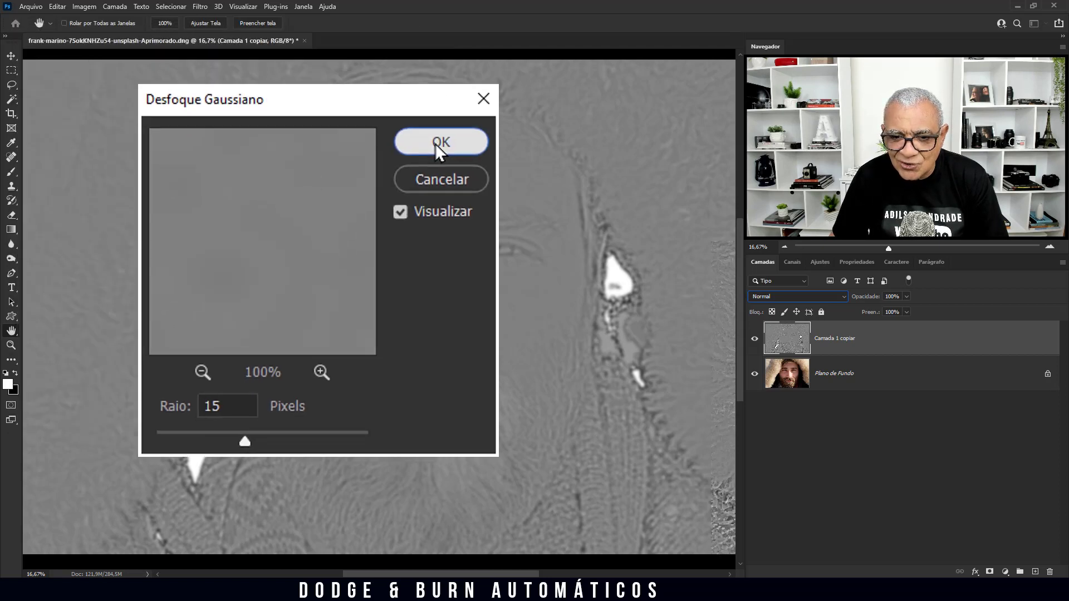
click(829, 378)
key(b)
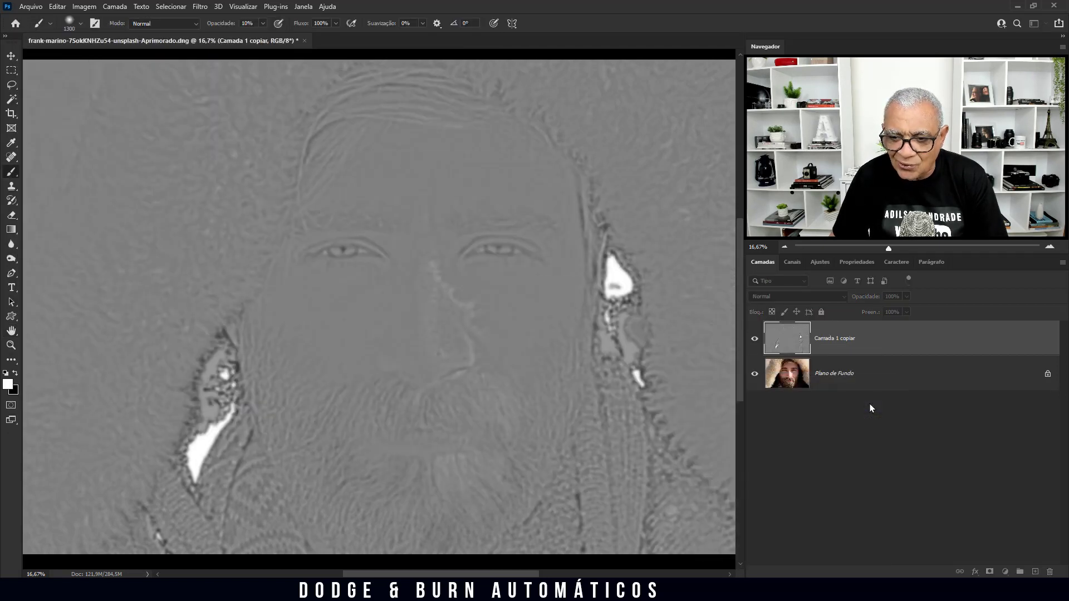
click(844, 301)
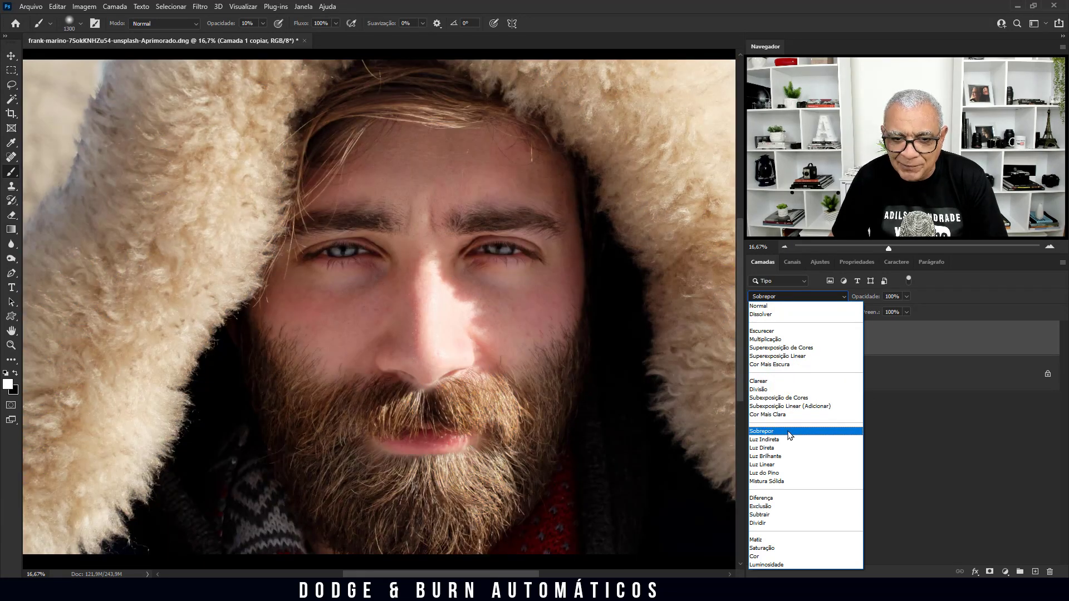
click(789, 433)
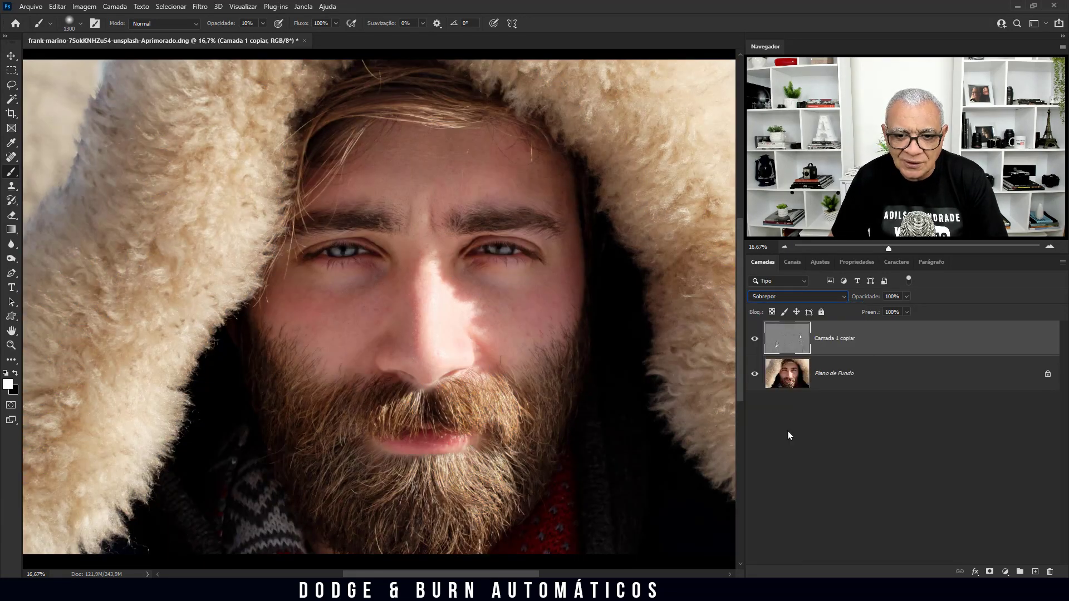
Compare the portrait with and without the blurred detail layer.
click(754, 341)
click(754, 341)
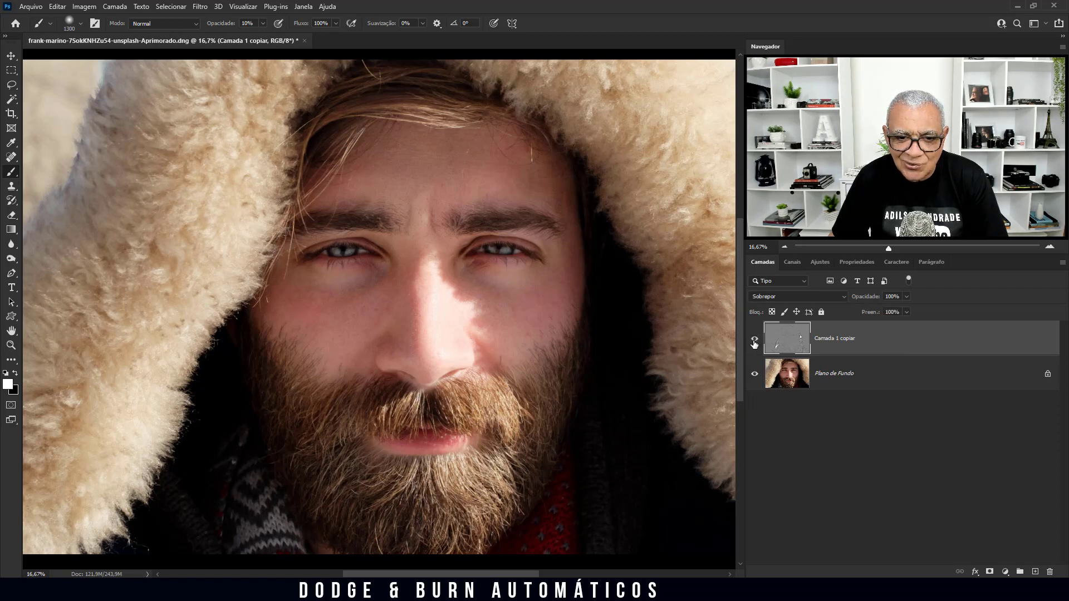
click(755, 341)
click(755, 340)
click(754, 341)
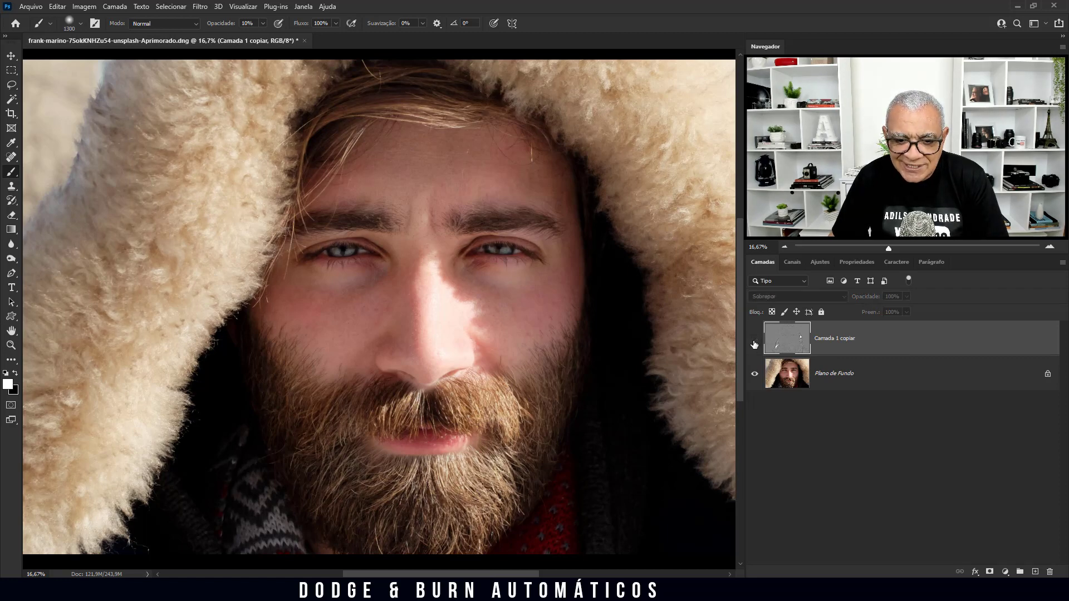
click(754, 341)
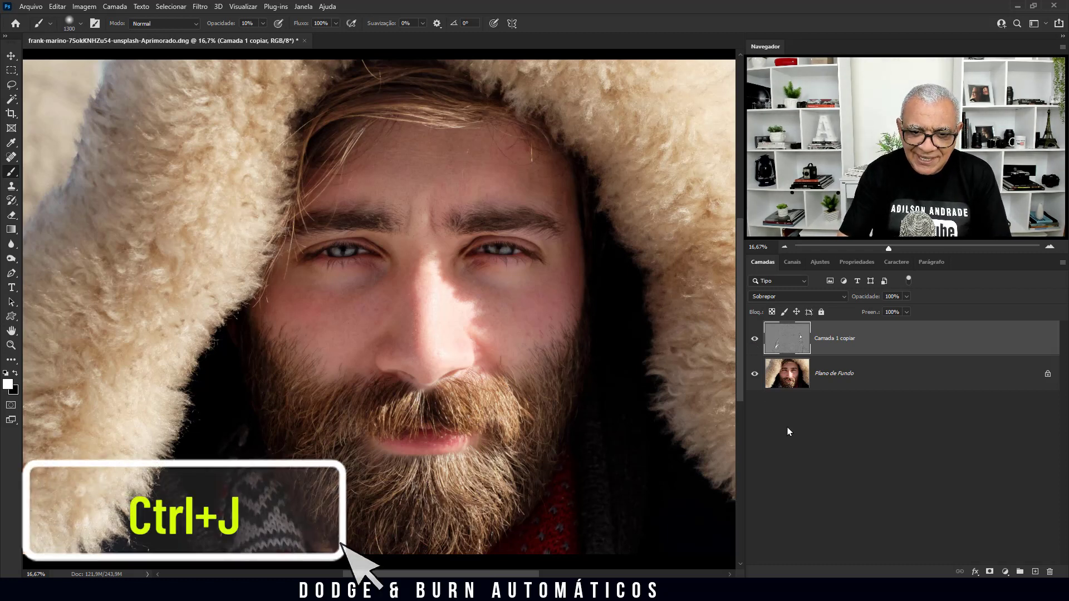
Duplicate the detail layer, group both copies, and compare the portrait with and without the group.
key(ctrl+j)
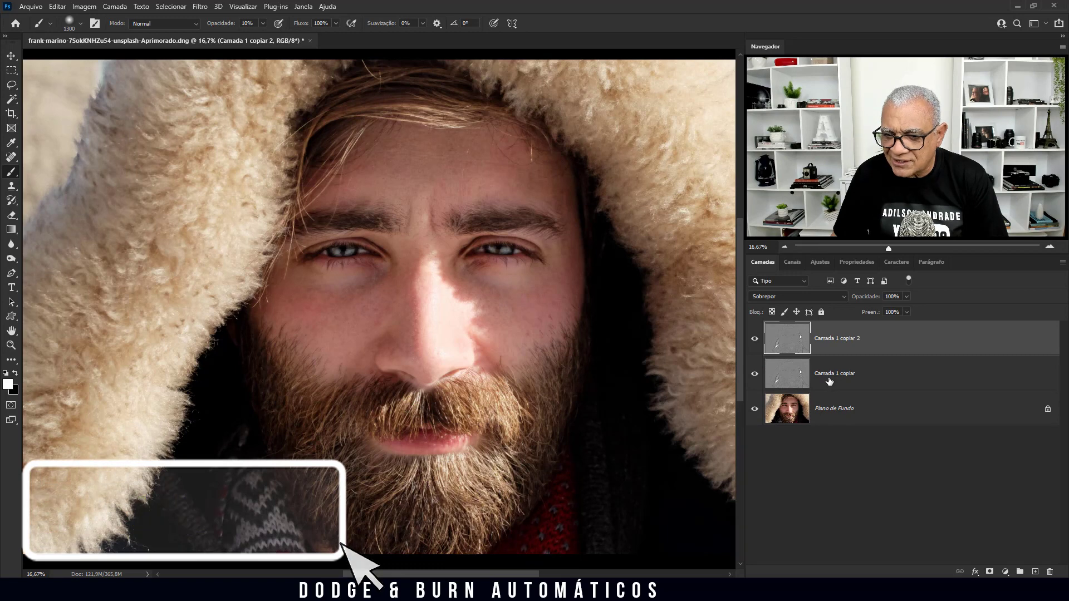
shift+click(830, 382)
key(ctrl+g)
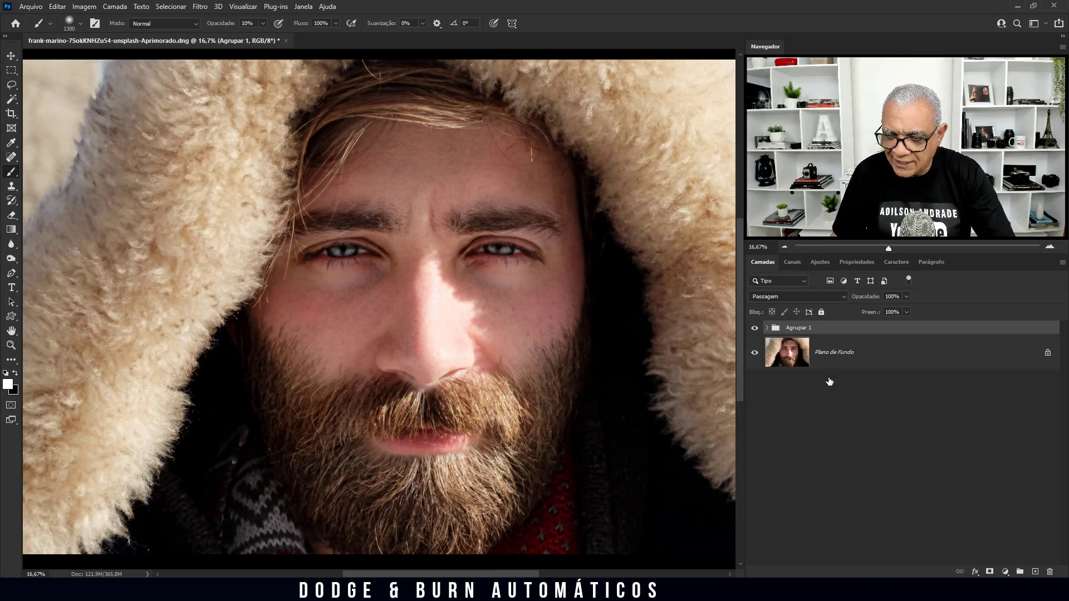
click(755, 329)
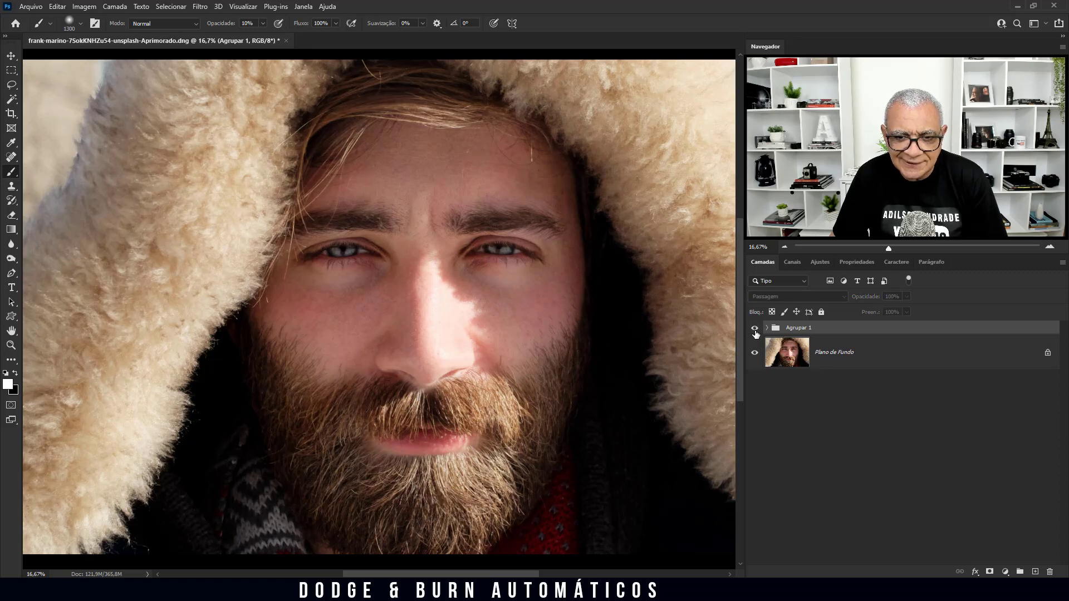
click(755, 330)
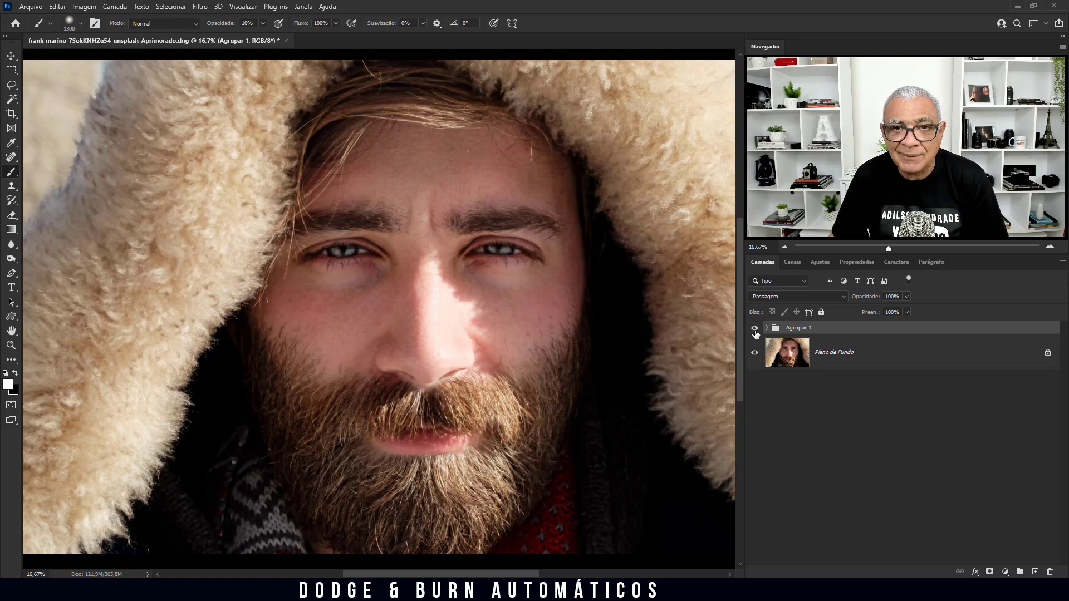
Duplicate the lower detail layer inside the group and move the new copy above the group.
click(766, 328)
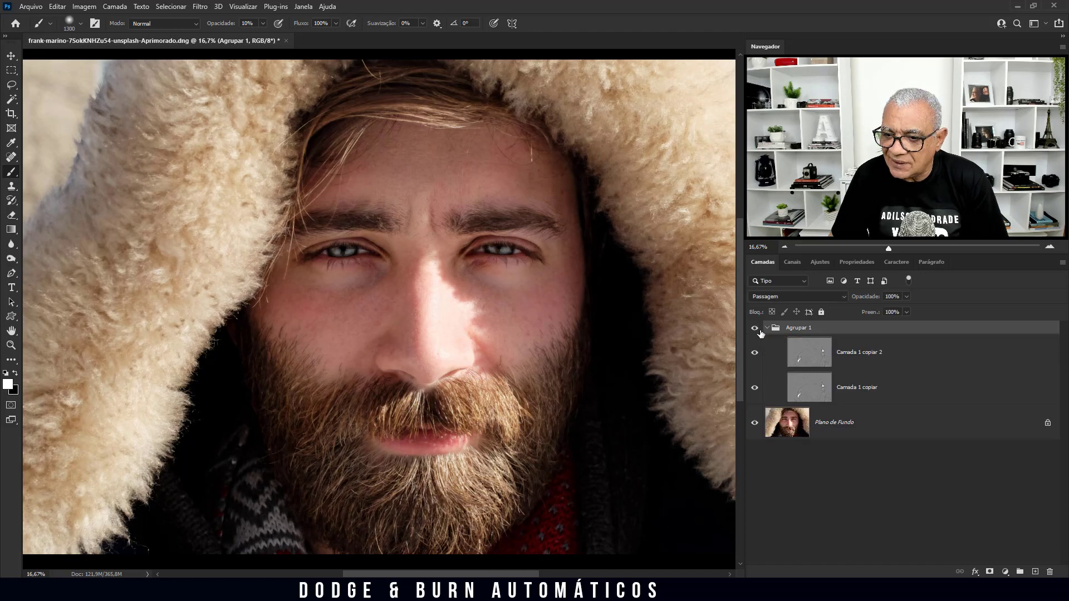
click(804, 393)
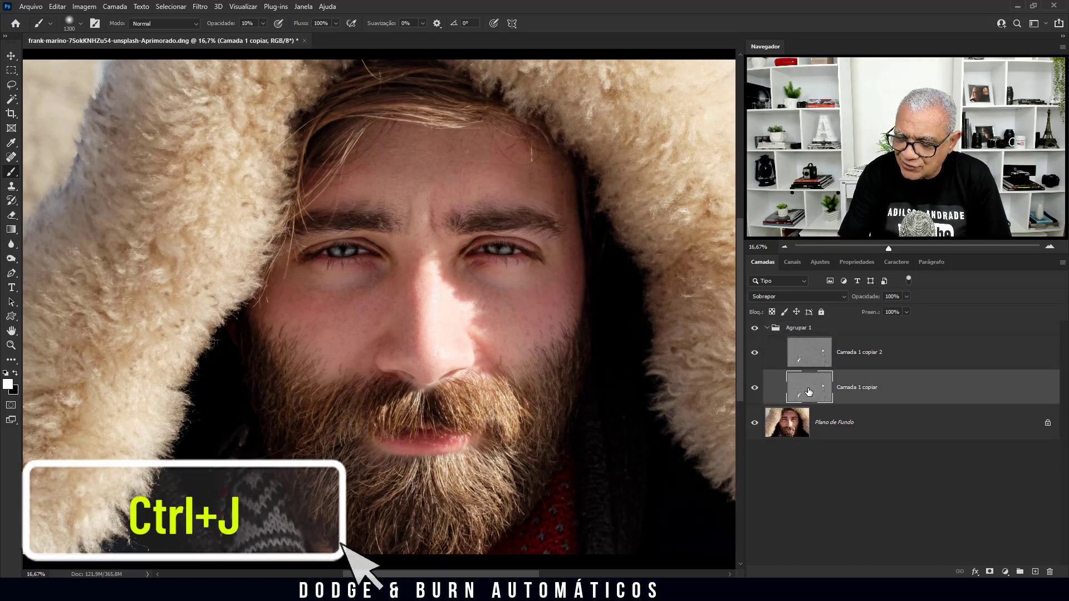
key(ctrl+j)
drag(875, 387, 834, 338)
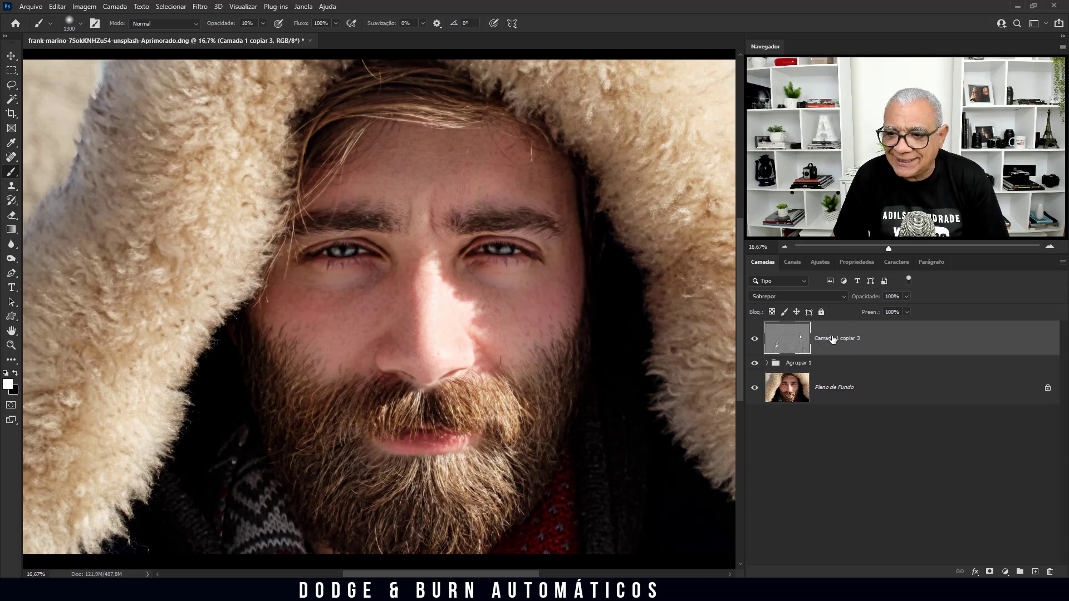
Set the copy above the group to the Dividir blend mode with 40% opacity.
click(845, 296)
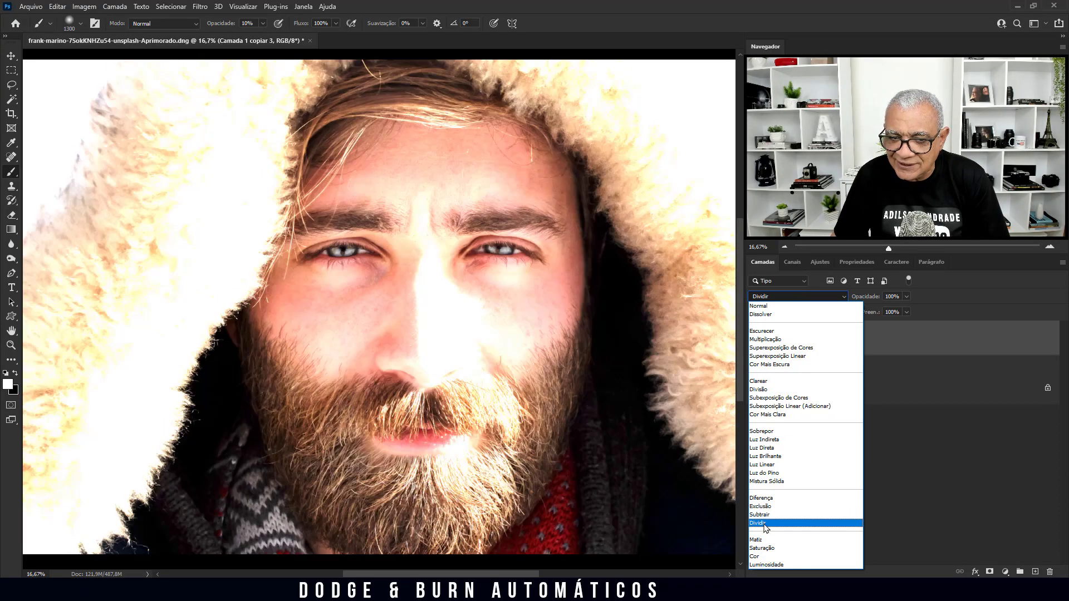
click(787, 471)
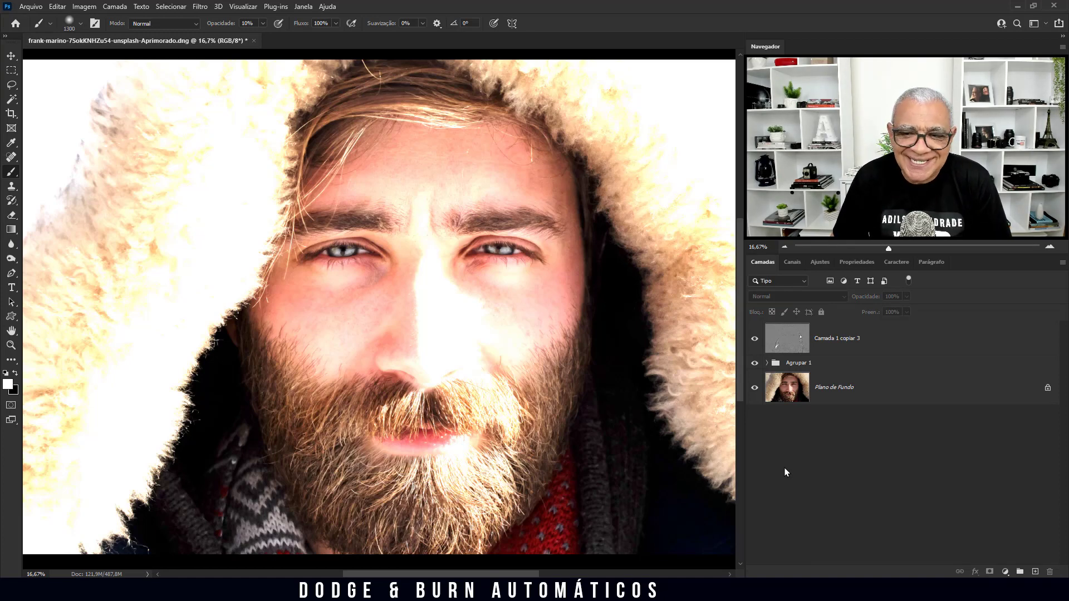
click(844, 343)
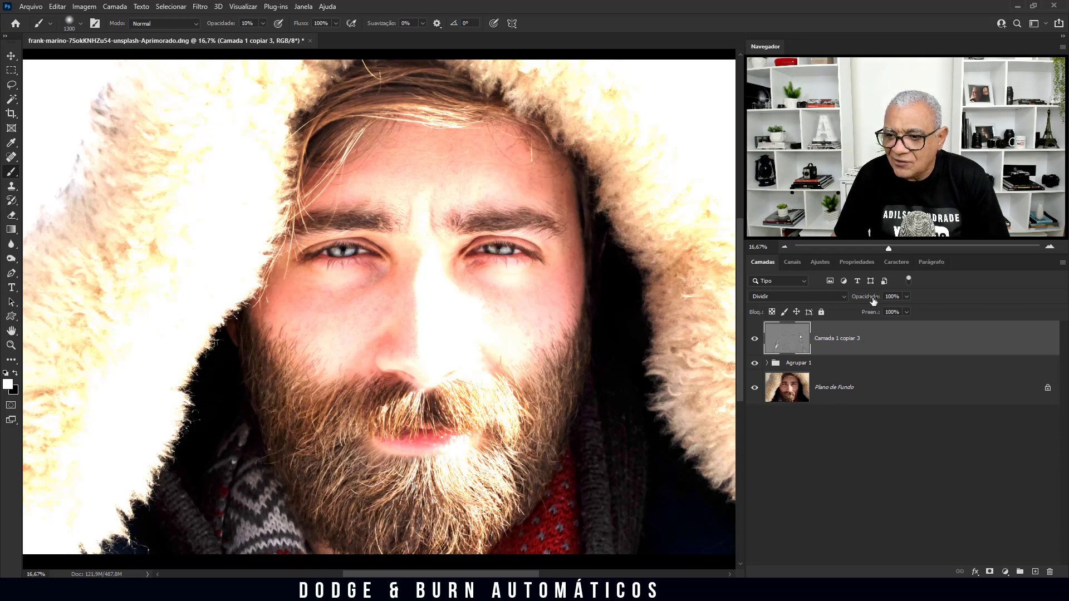
drag(873, 301, 838, 304)
click(874, 433)
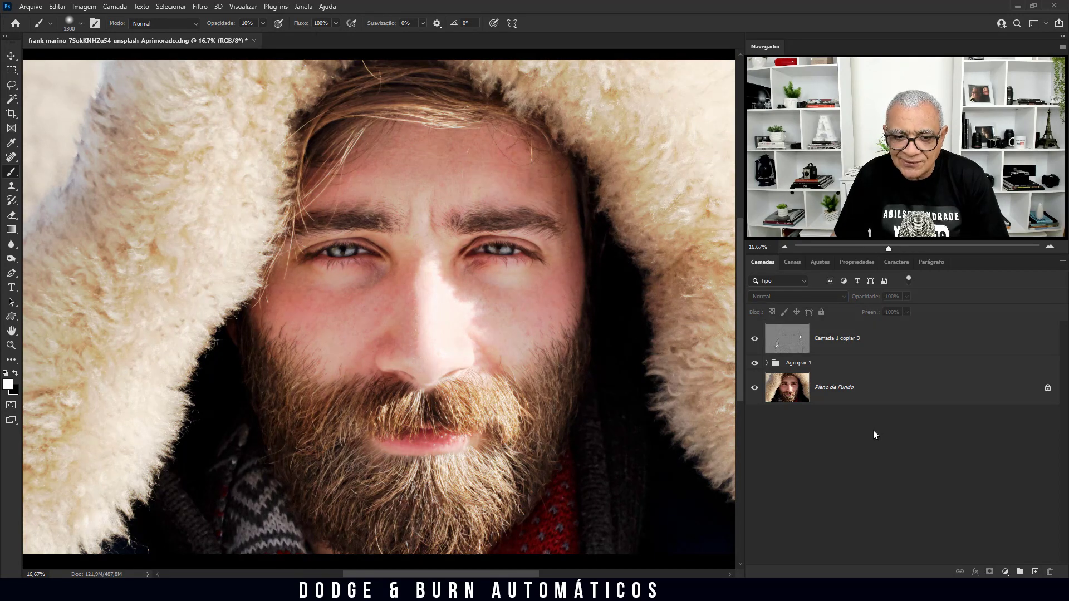
Compare the portrait with and without the Dividir layer and with and without the detail group.
click(755, 341)
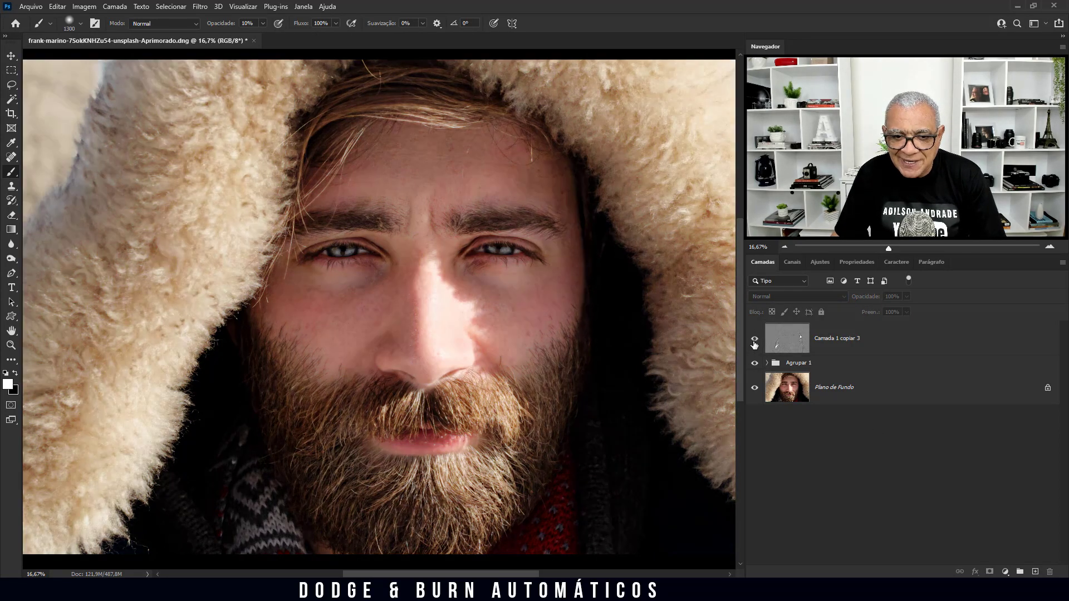
click(754, 341)
click(754, 341)
click(754, 341)
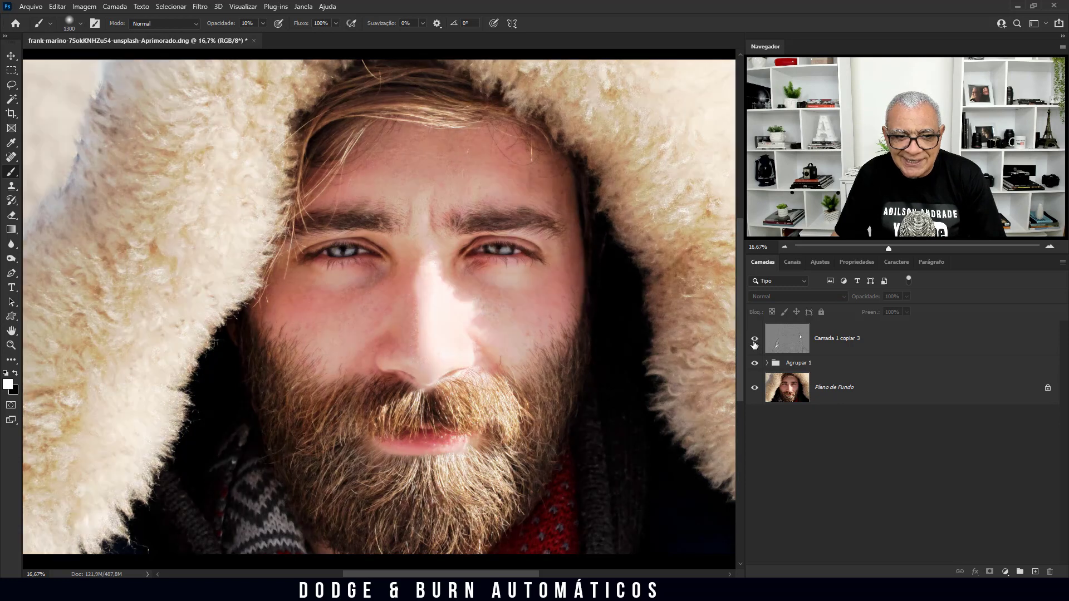
click(783, 368)
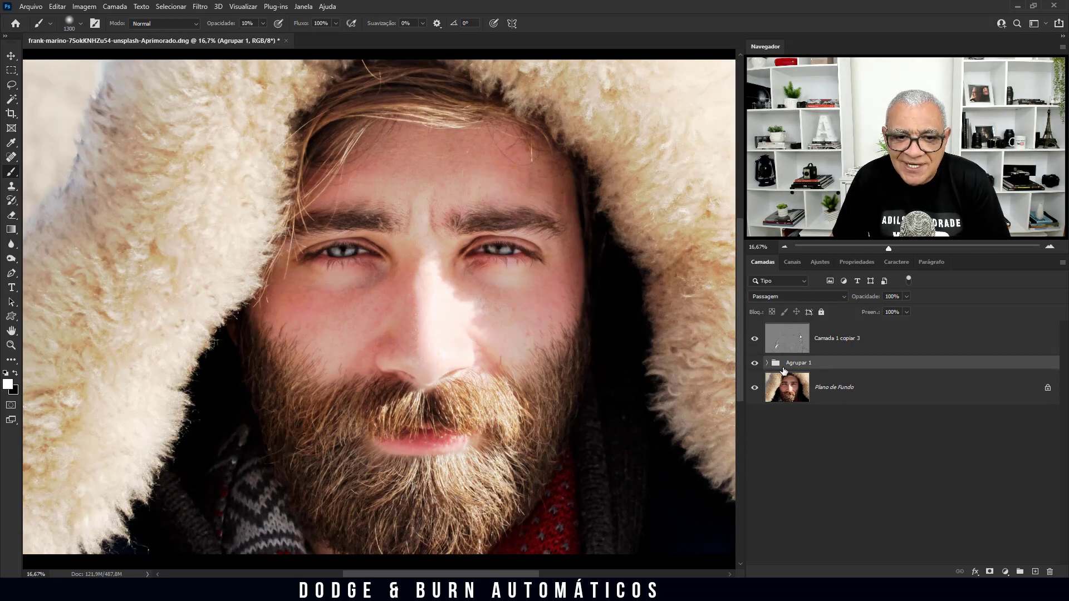
click(753, 365)
click(753, 365)
click(754, 365)
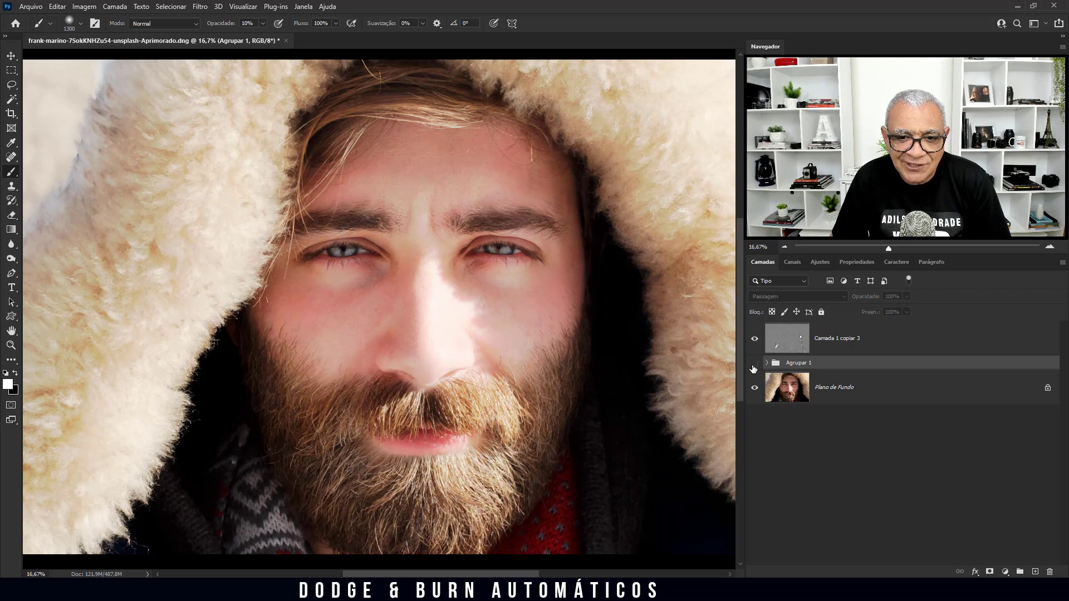
click(753, 366)
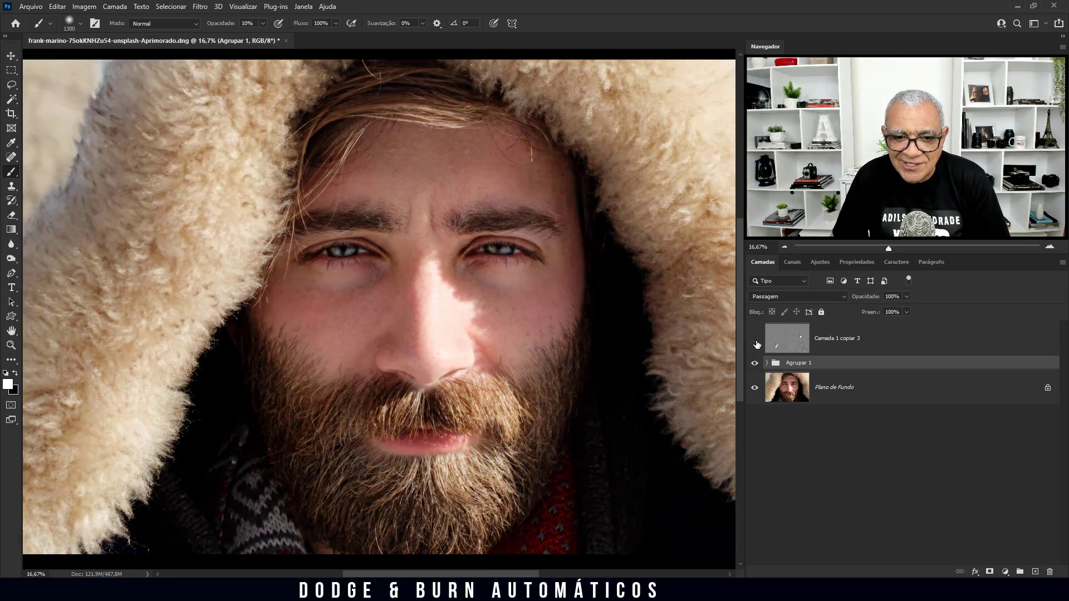
click(755, 342)
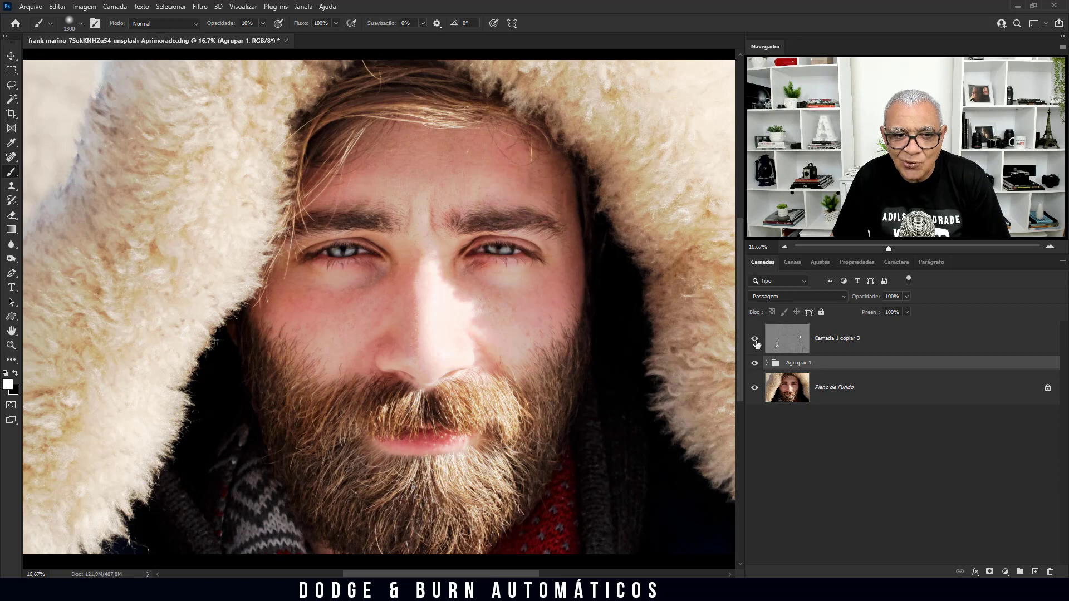
Stamp all visible layers into a new top layer and sharpen with it using Alta Frequência at 4 pixels, blended as Luz Linear.
click(823, 342)
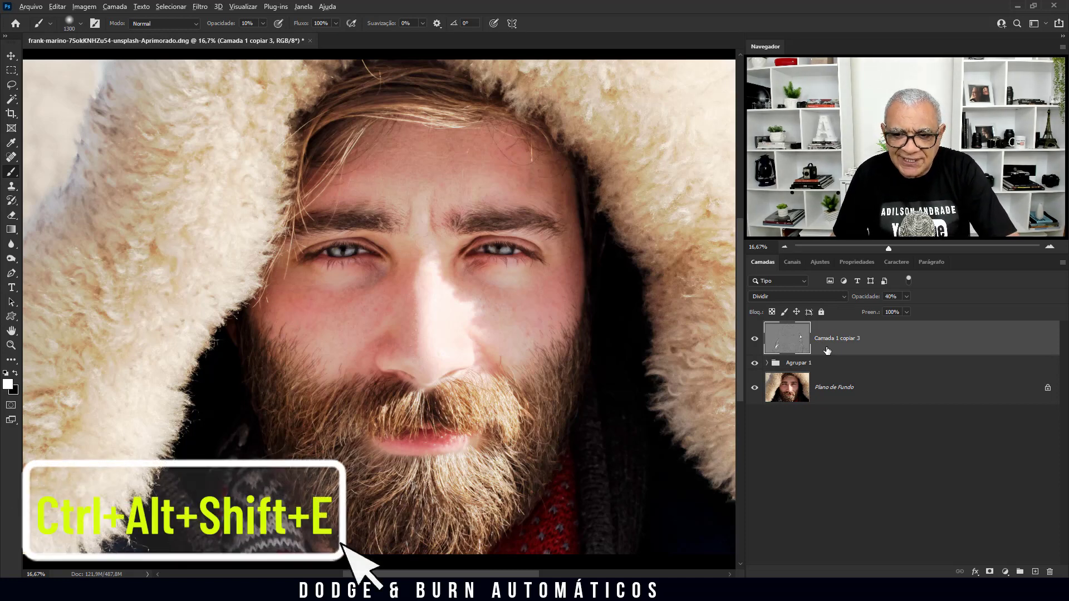
key(ctrl+alt+shift+e)
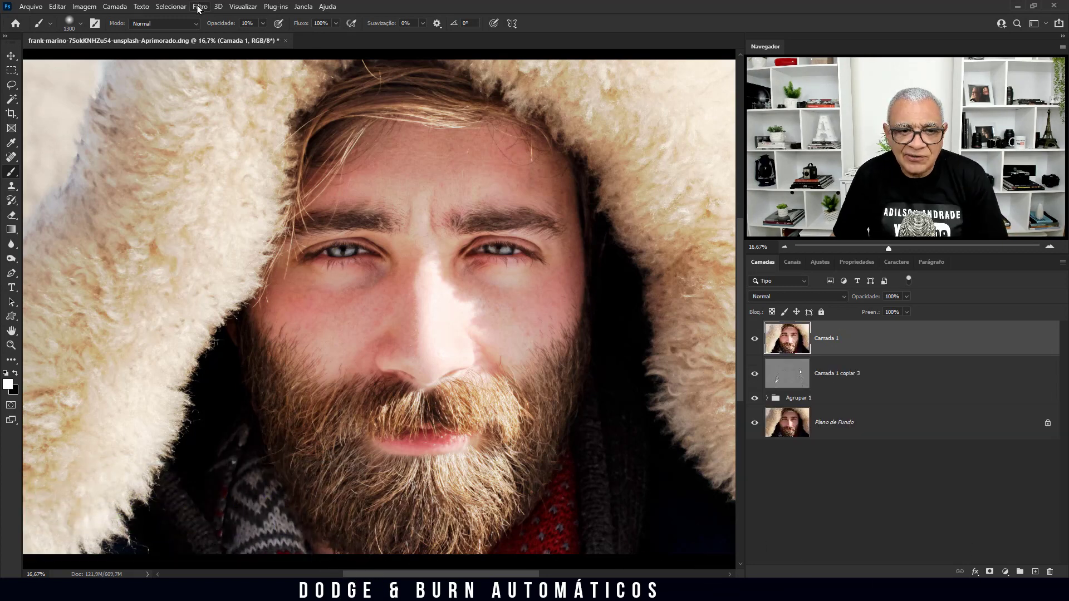
click(199, 6)
mouse_move(227, 245)
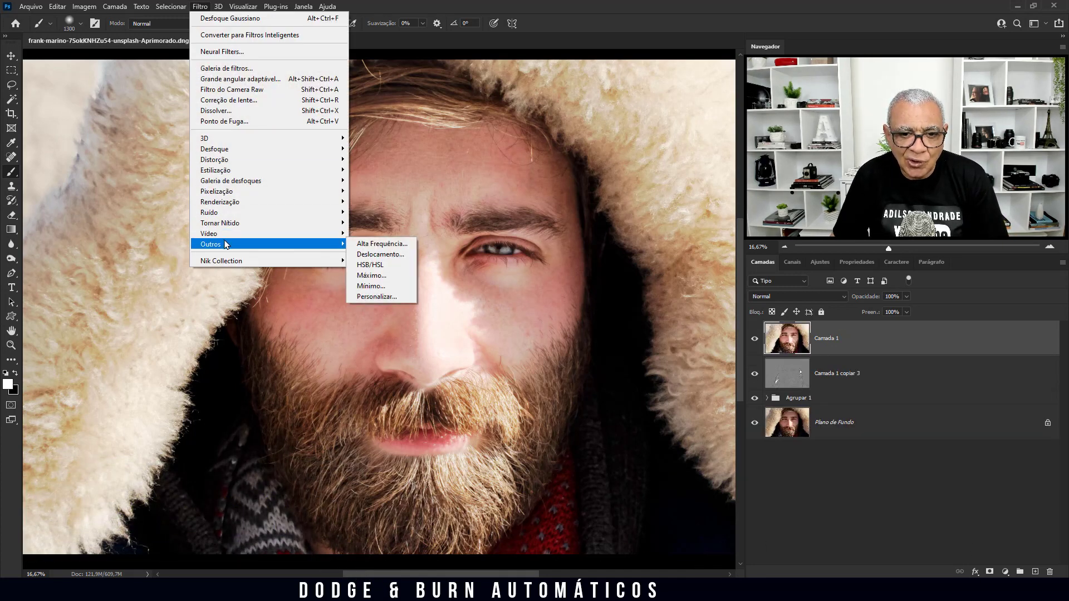
click(370, 247)
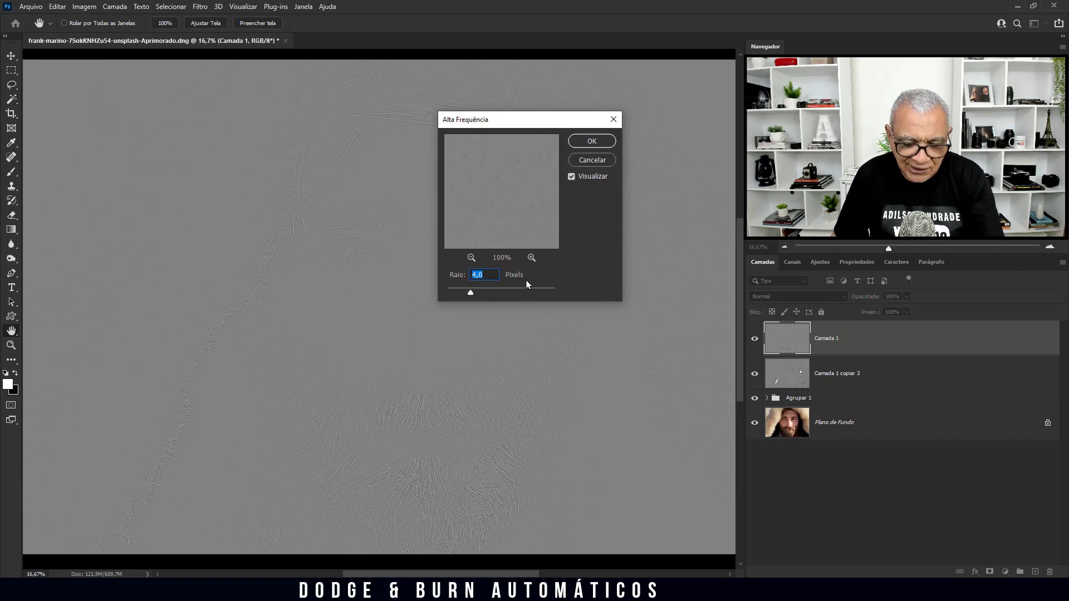
click(582, 143)
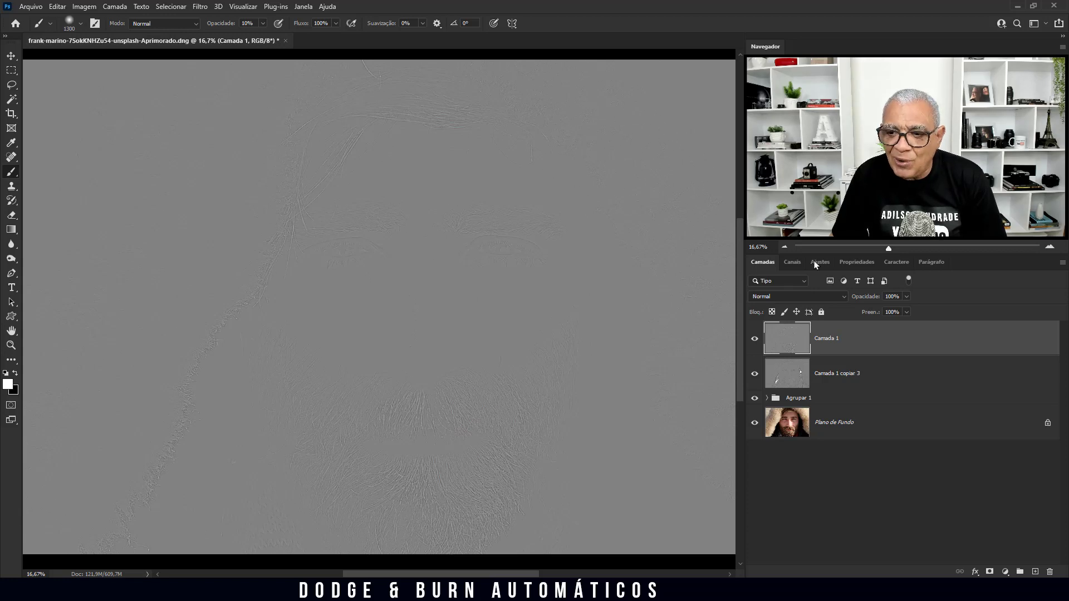
click(841, 295)
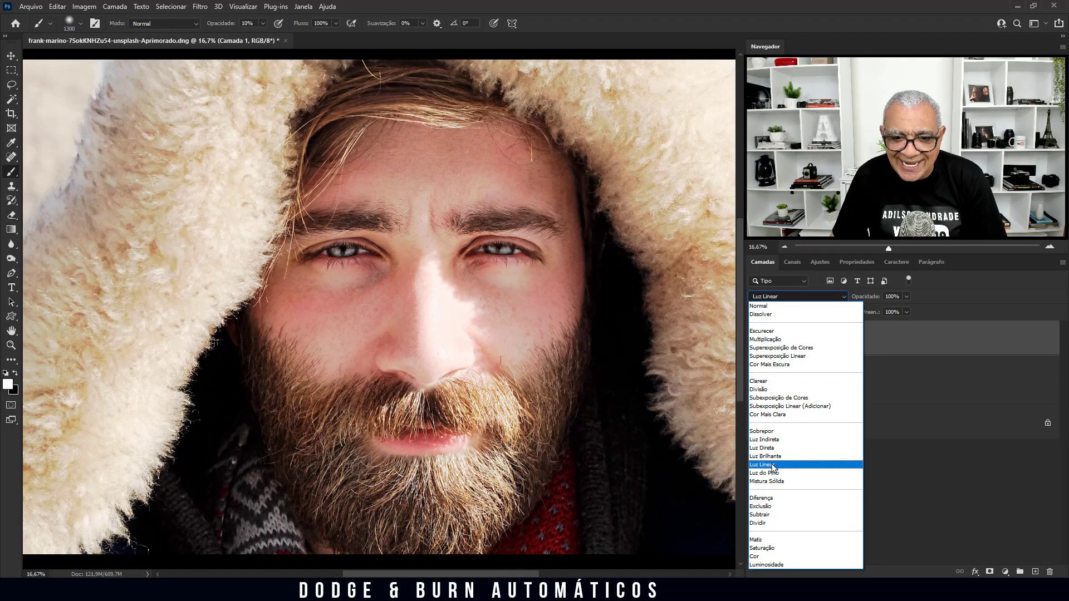
click(773, 465)
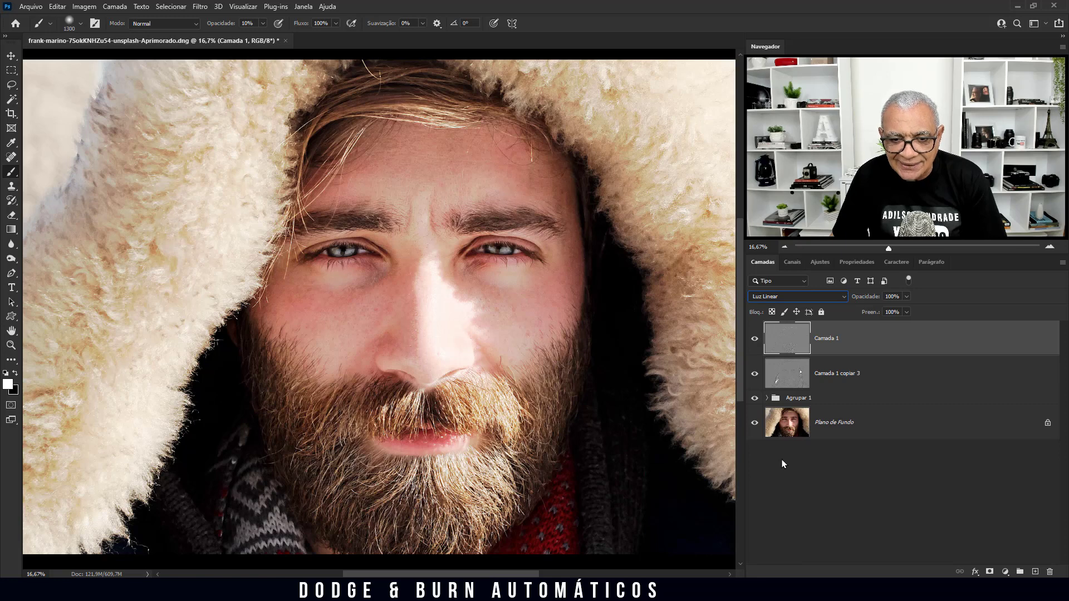
Compare the original background portrait alone with the full stack of adjustment layers.
alt+click(755, 423)
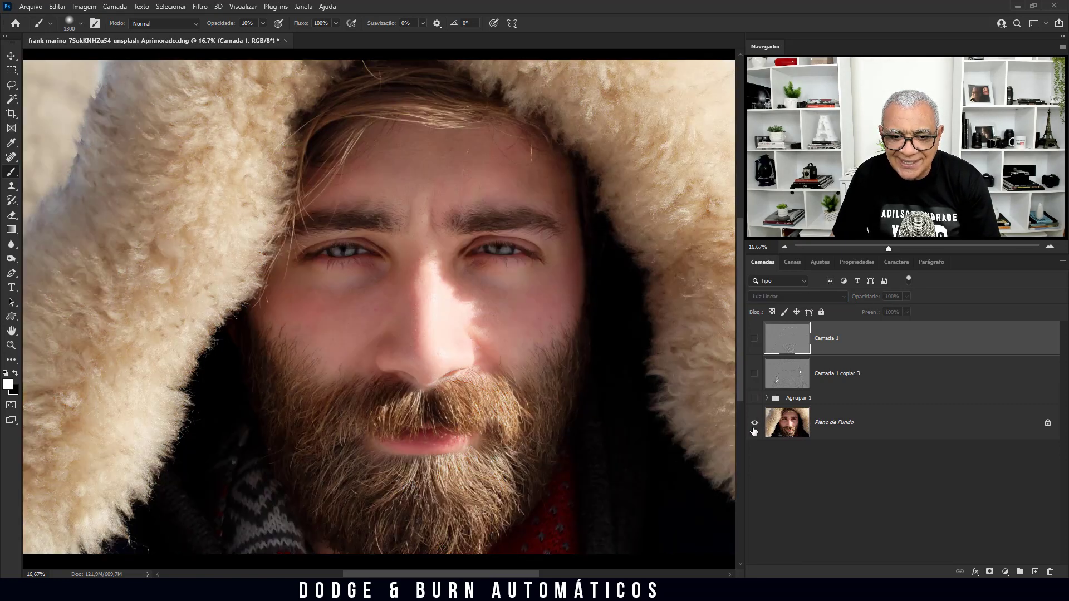
alt+click(754, 428)
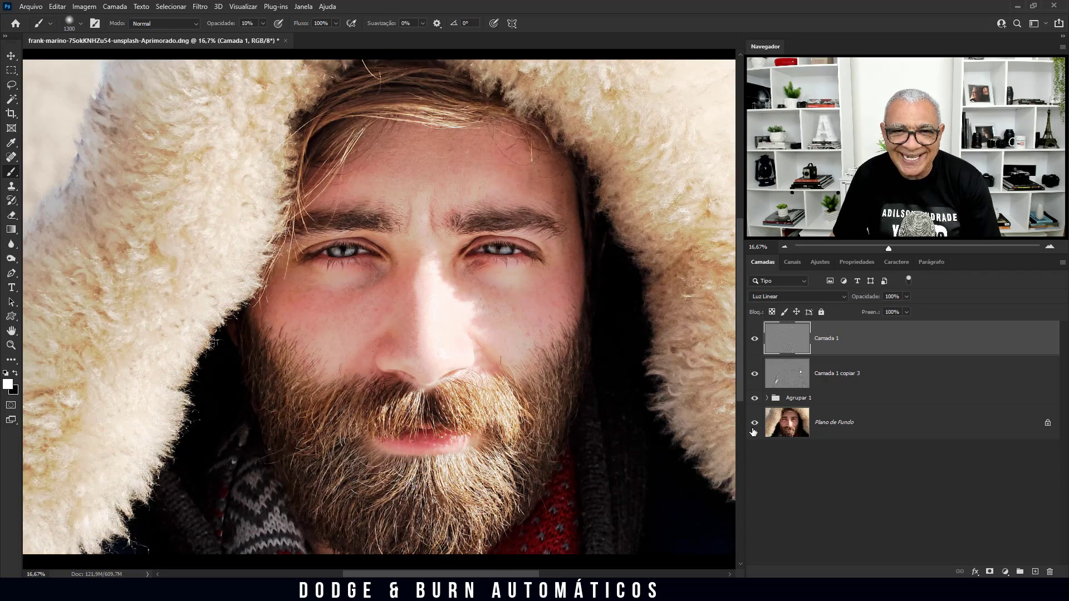
alt+click(753, 429)
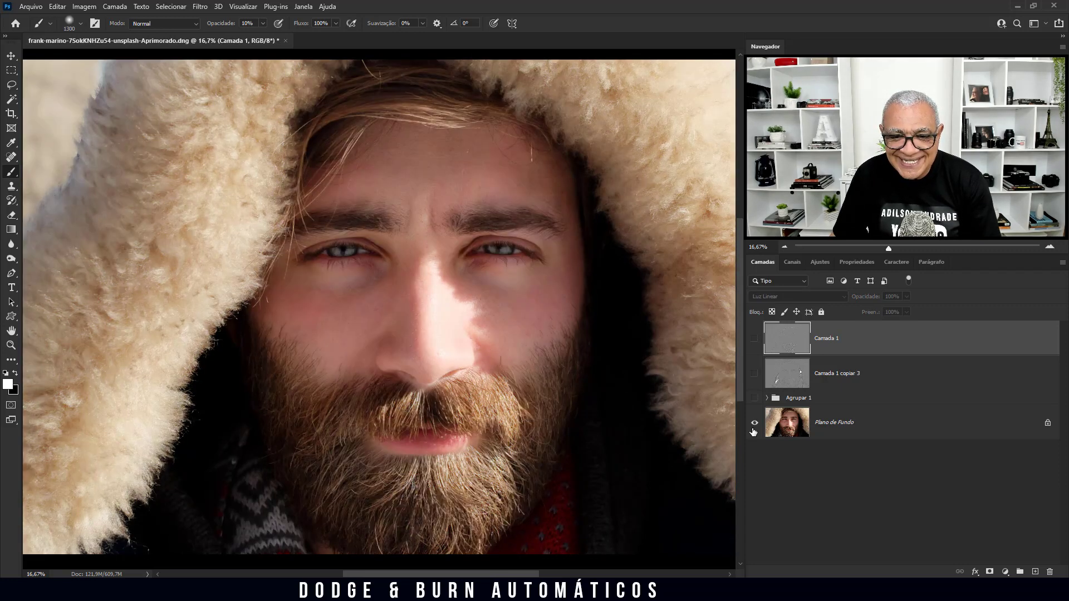
alt+click(753, 429)
alt+click(754, 429)
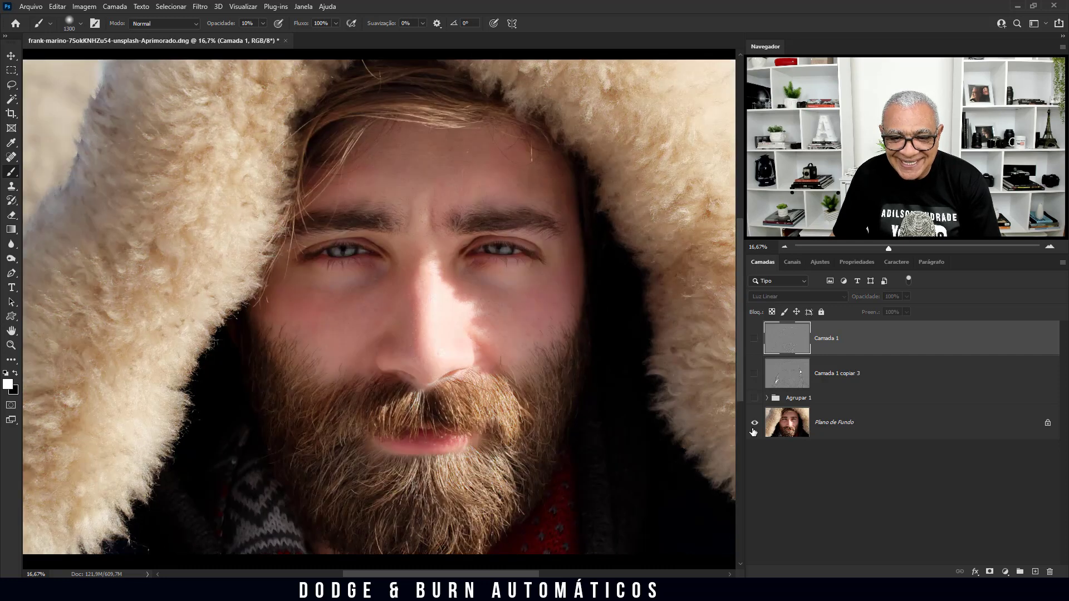
alt+click(753, 432)
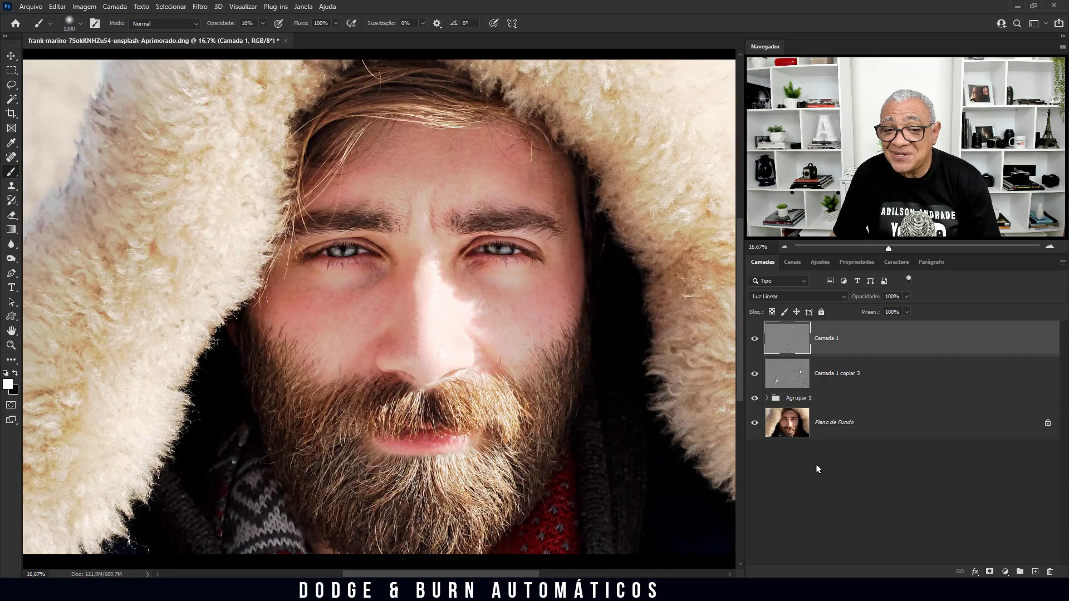